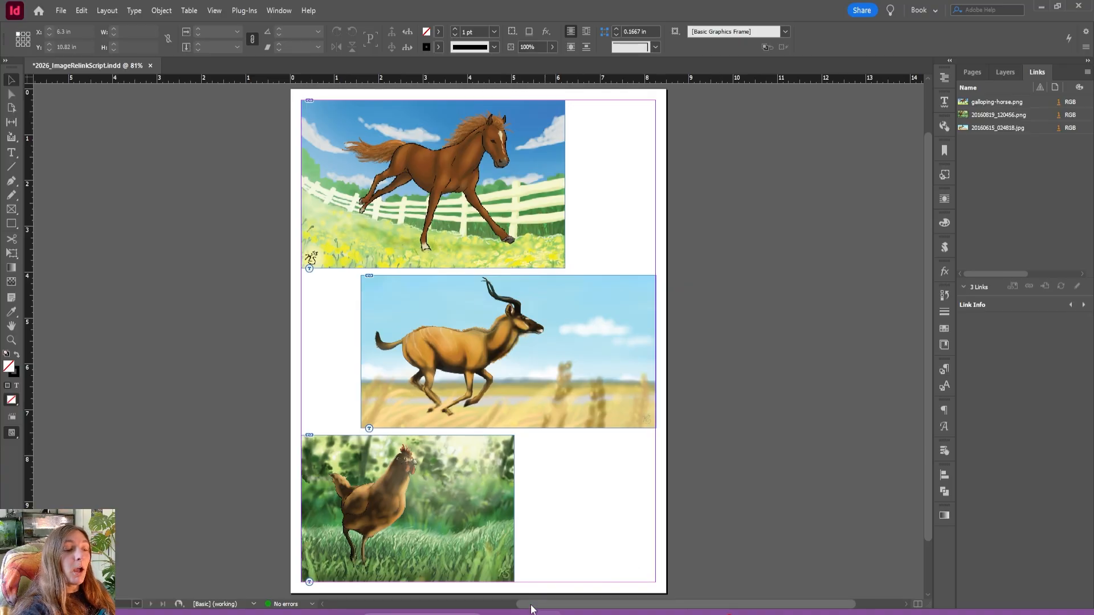
Switch to File Explorer and rename the running antelope image in the Dropbox Illustrations folder as running-kudu.jpg.
click(501, 613)
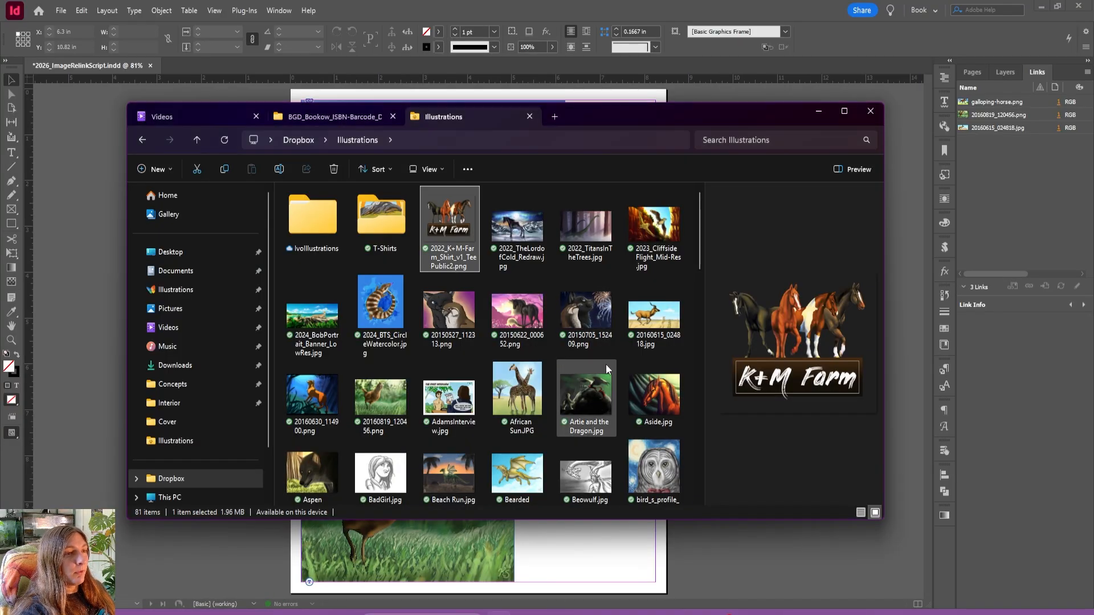
drag(611, 114, 515, 118)
click(559, 342)
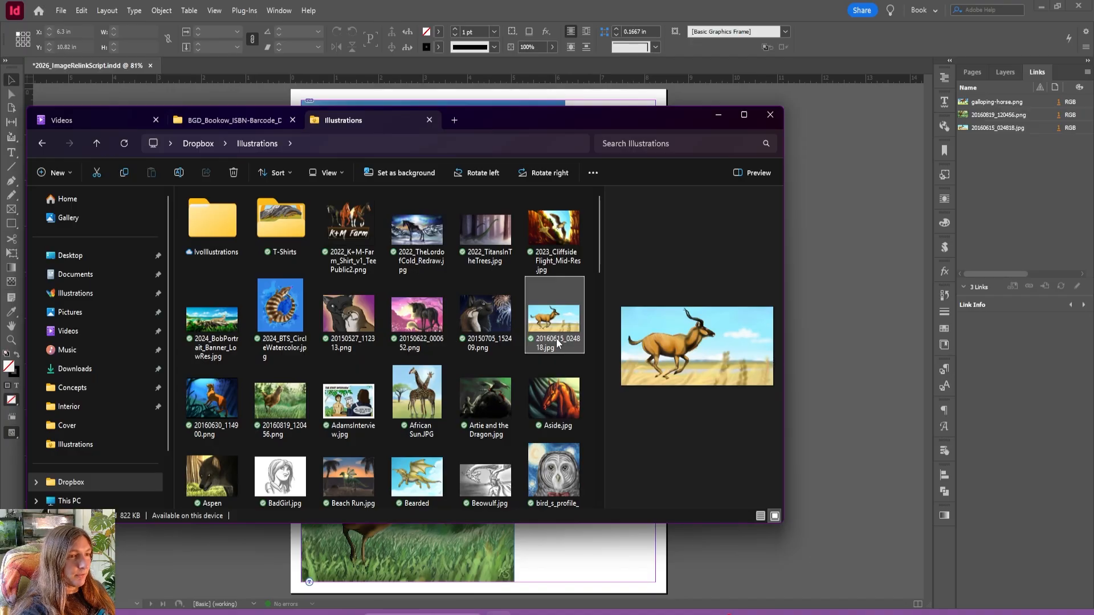
click(556, 338)
text(runn)
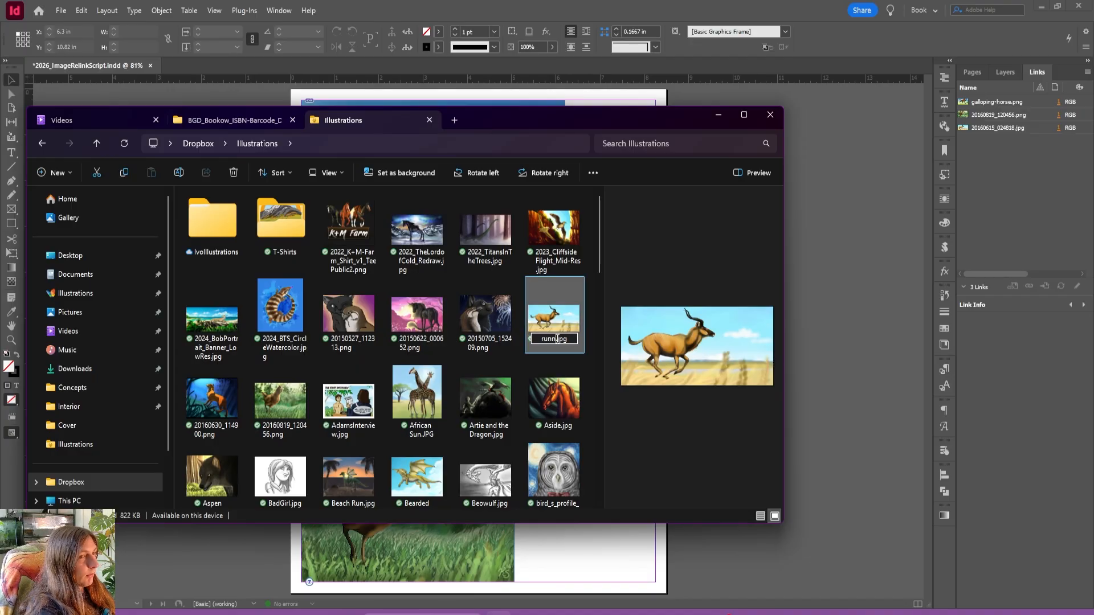
text(ing-k)
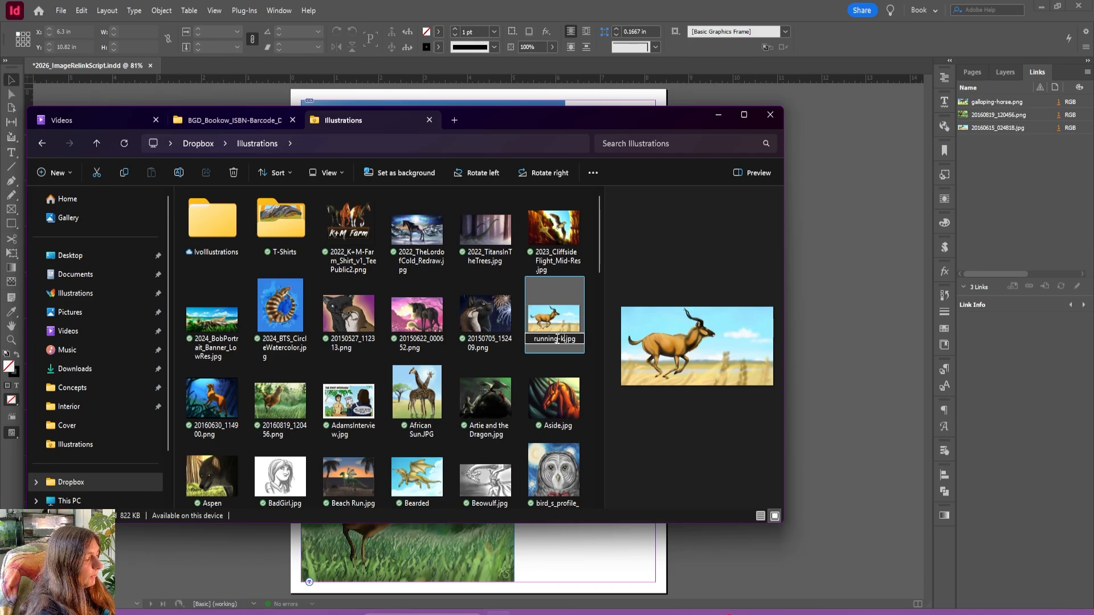
text(udu)
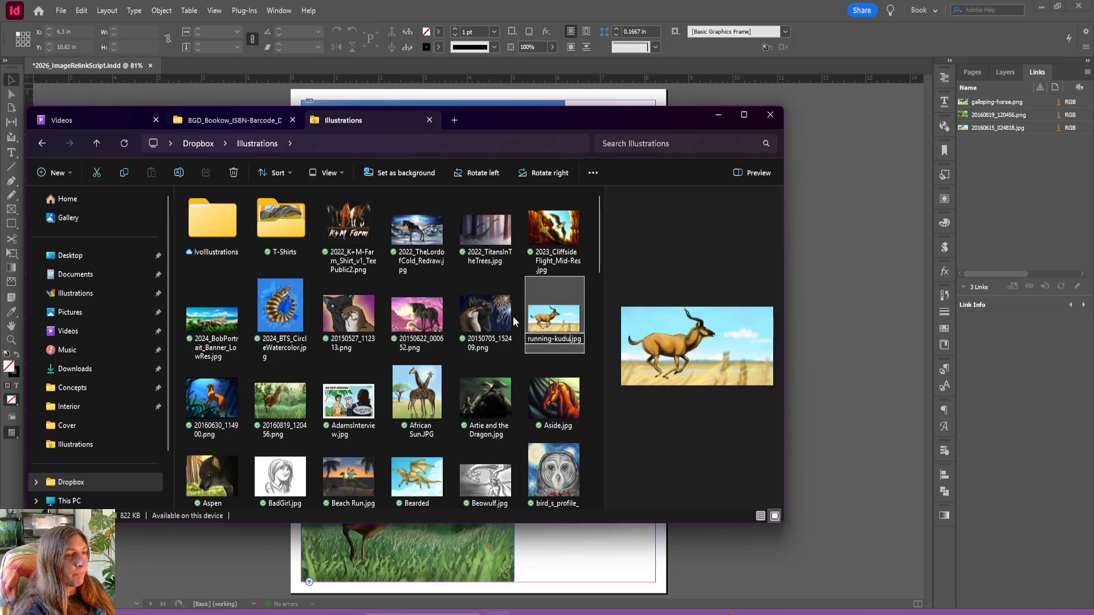
click(545, 374)
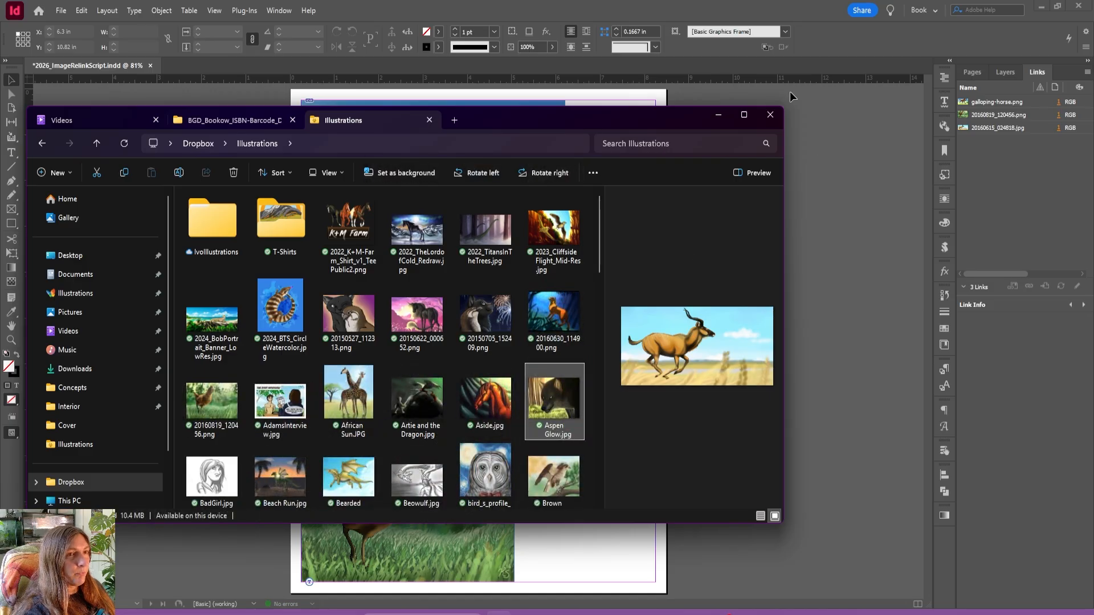
click(717, 115)
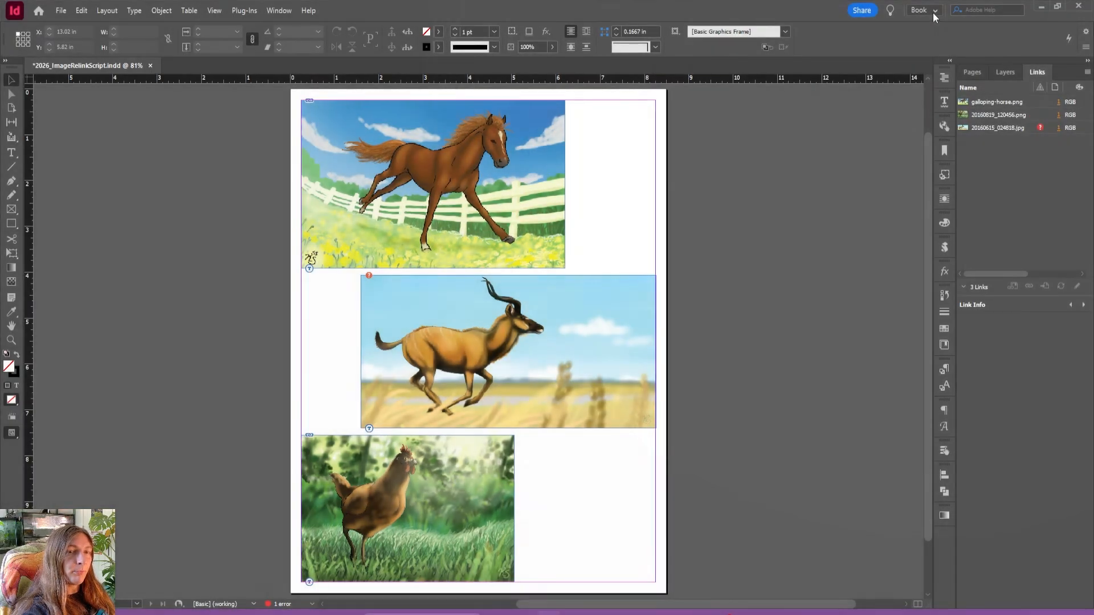
click(934, 16)
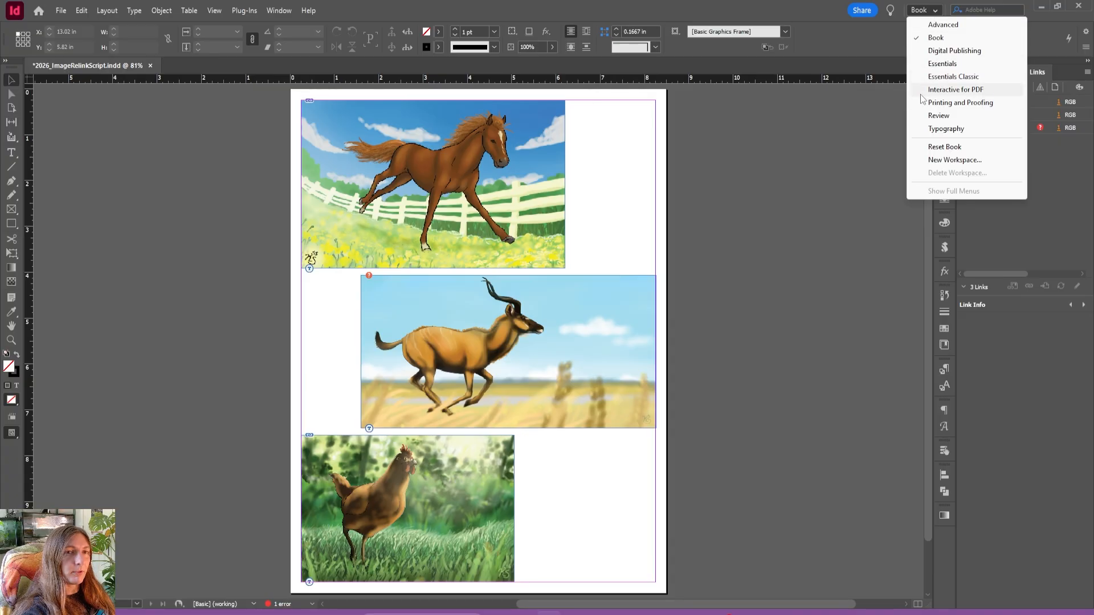
click(887, 42)
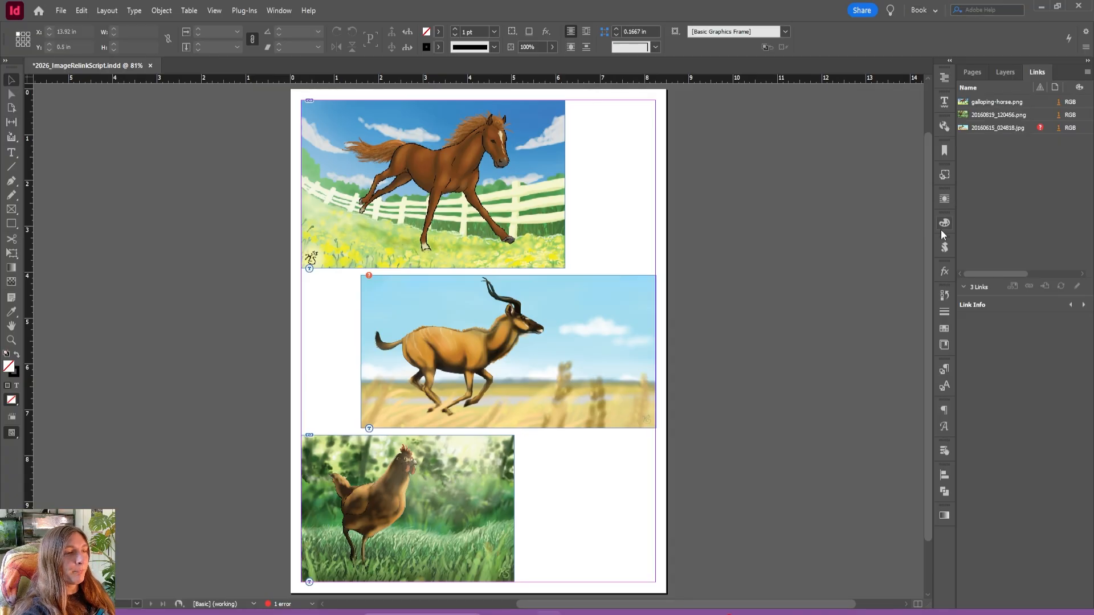
Relink the missing antelope image to running-kudu.jpg in the Illustrations folder.
double_click(1039, 129)
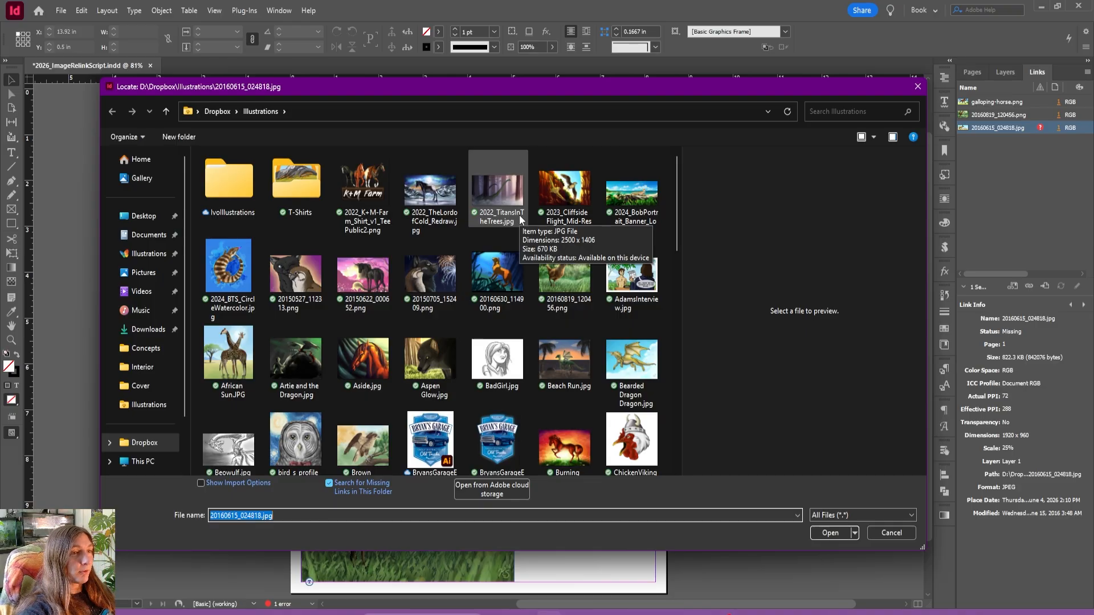
scroll(444, 262, down, 8)
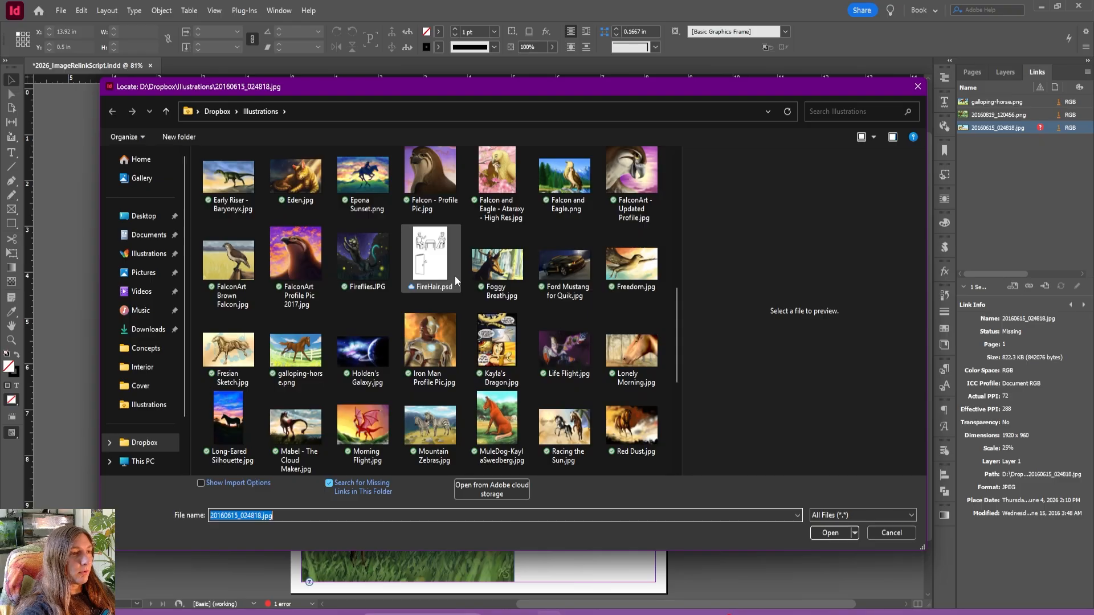
scroll(455, 275, down, 3)
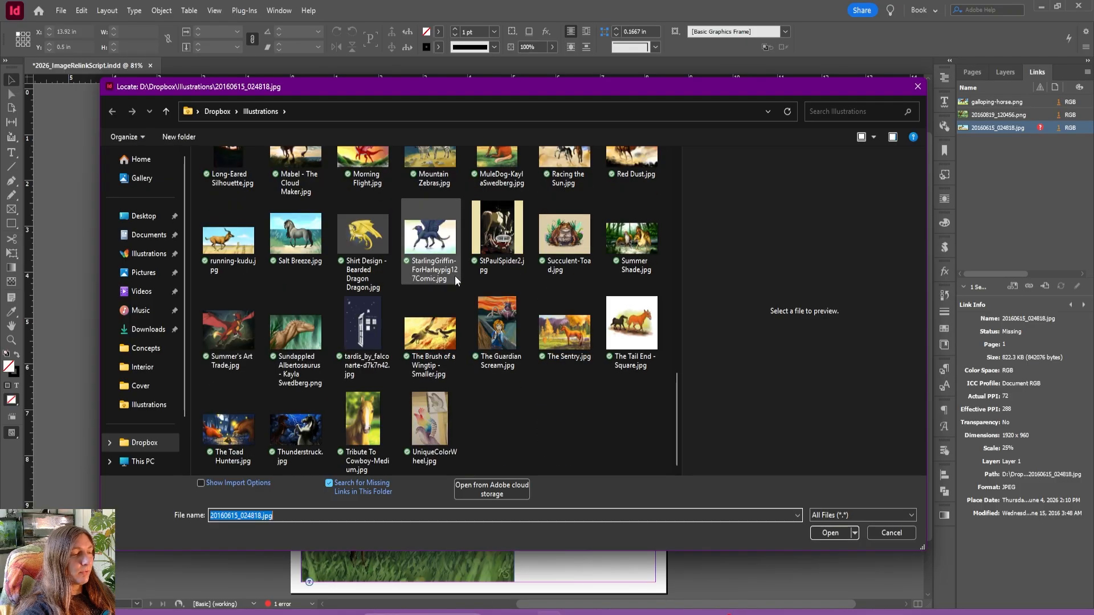
scroll(455, 276, up, 3)
scroll(454, 276, up, 3)
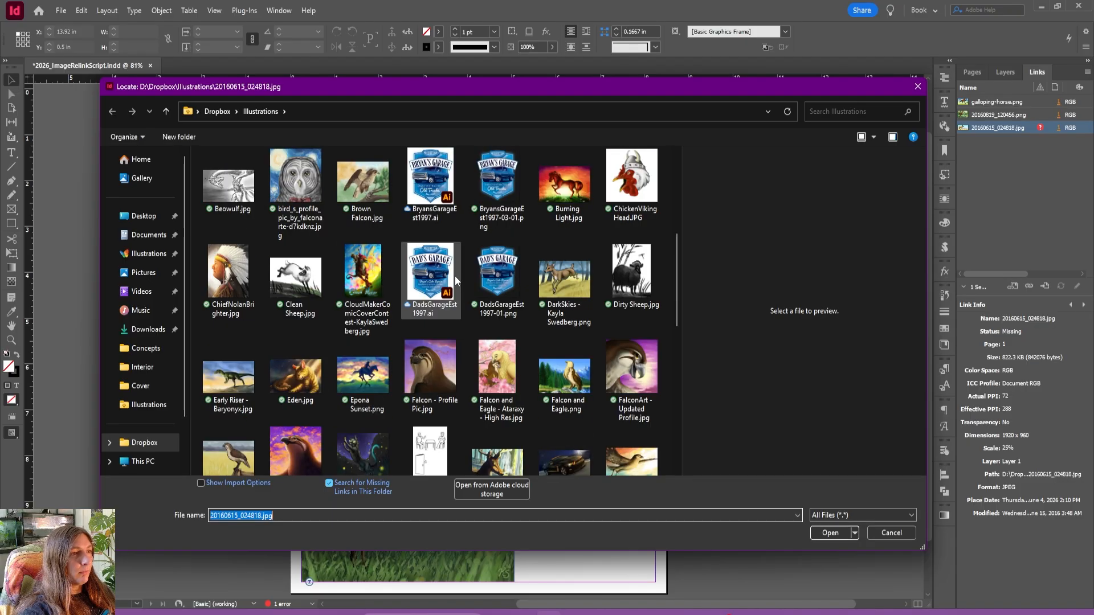
scroll(454, 276, up, 5)
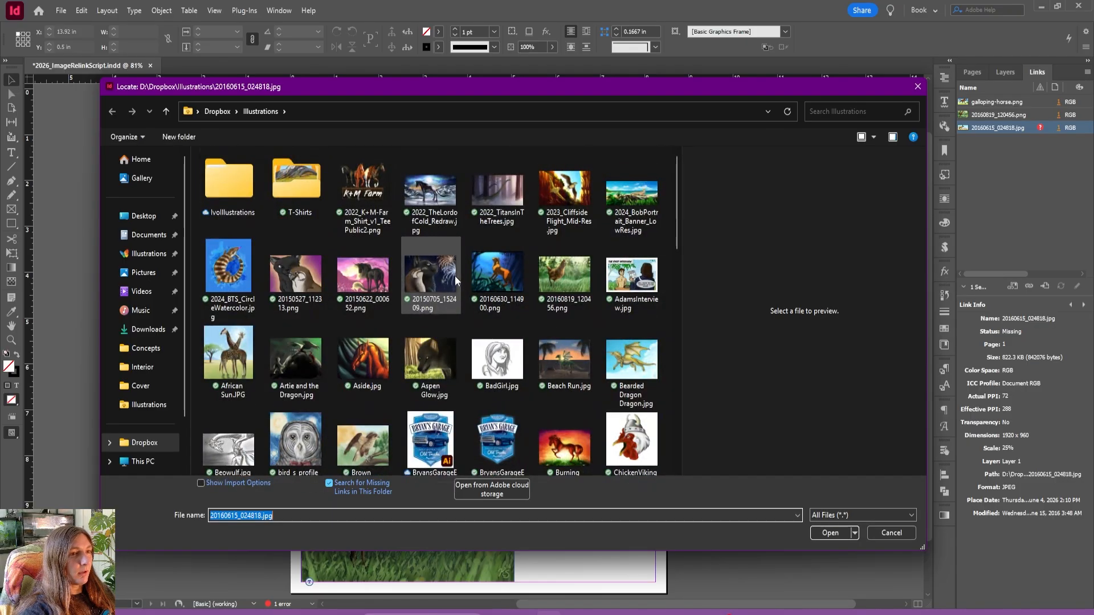
scroll(455, 275, down, 2)
scroll(455, 276, down, 5)
scroll(454, 275, down, 3)
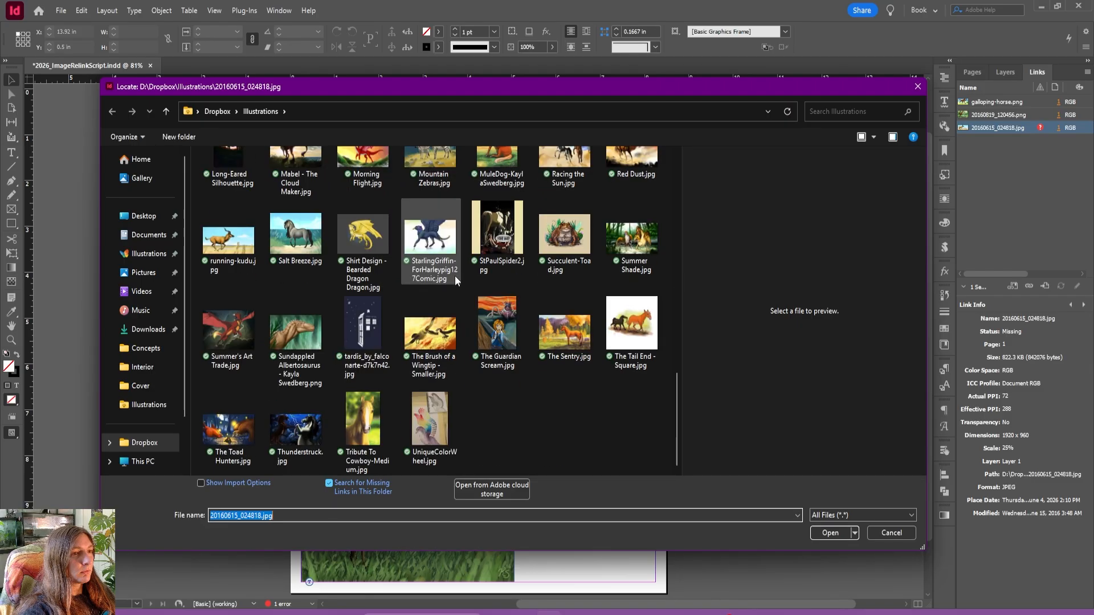
scroll(455, 276, up, 2)
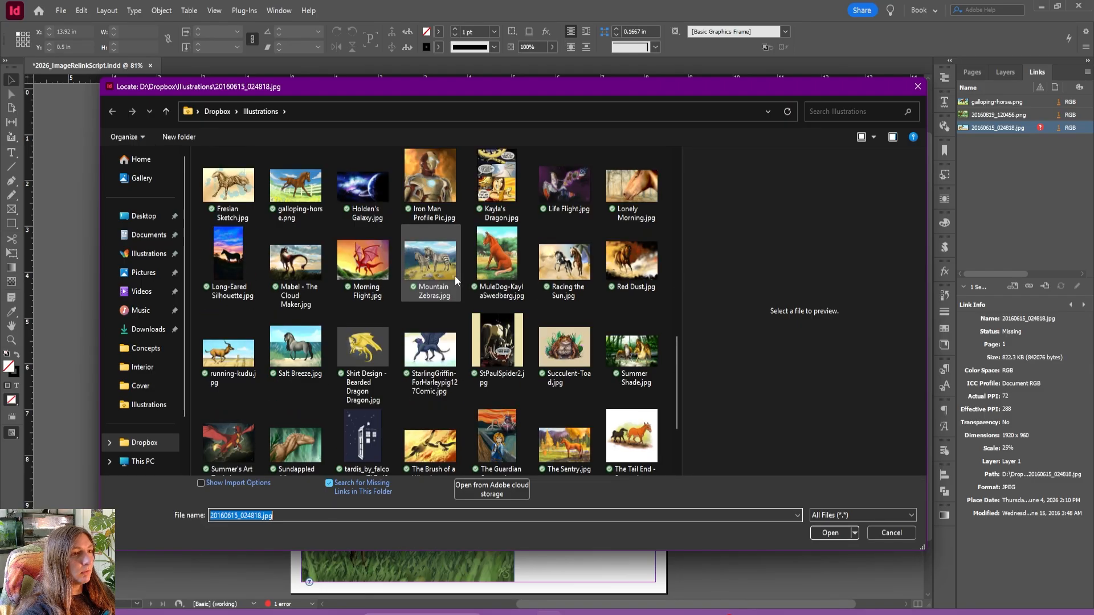
click(228, 354)
click(830, 532)
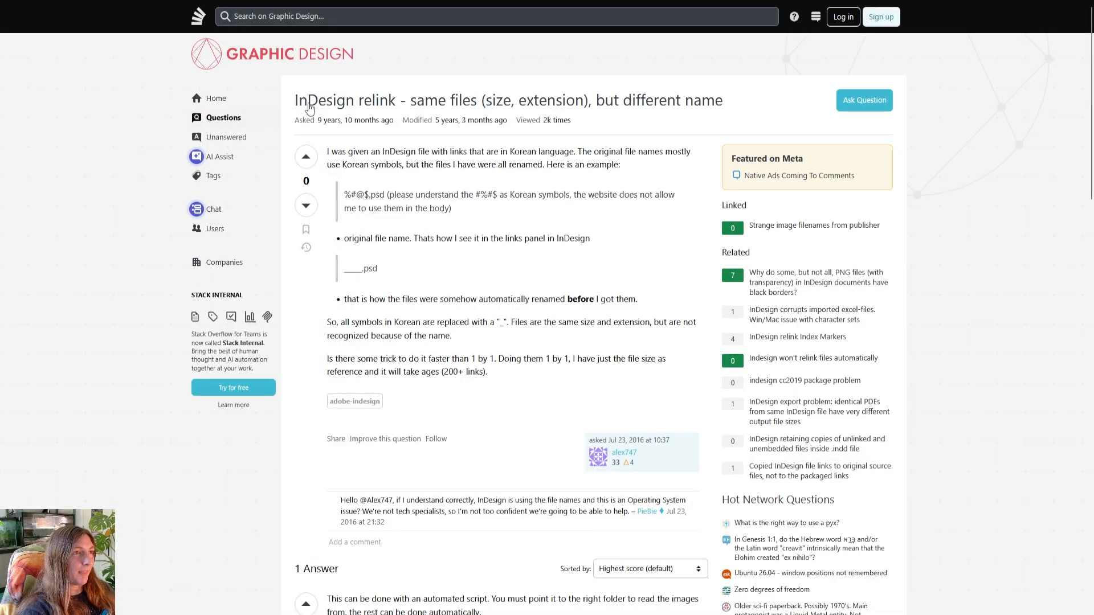
Read the Graphic Design forum question about relinking InDesign files that have the same size and extension but different names.
drag(293, 101, 516, 101)
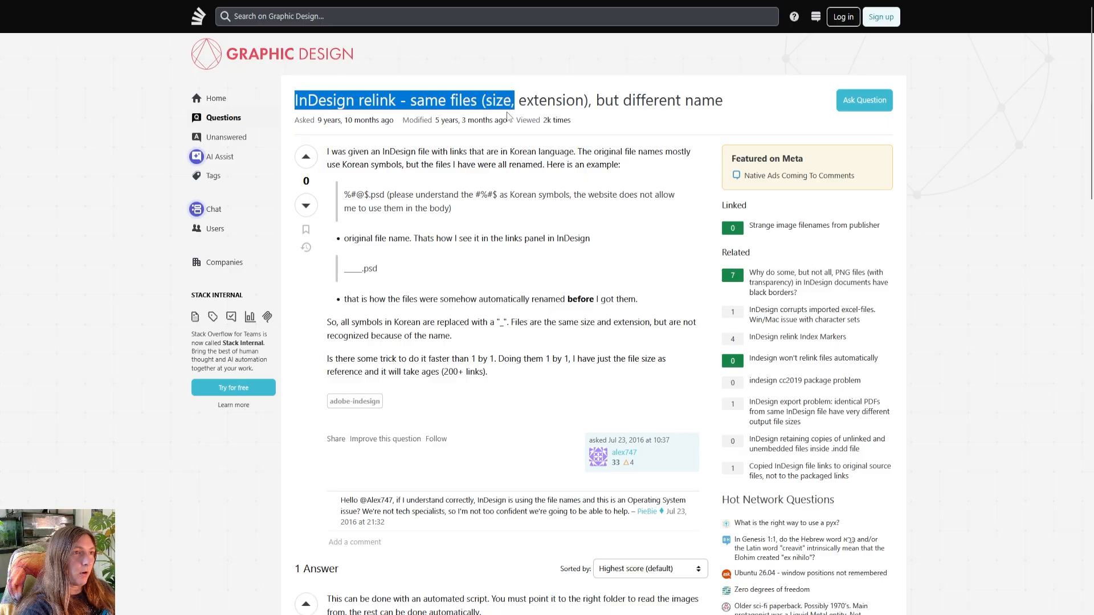
scroll(520, 191, down, 3)
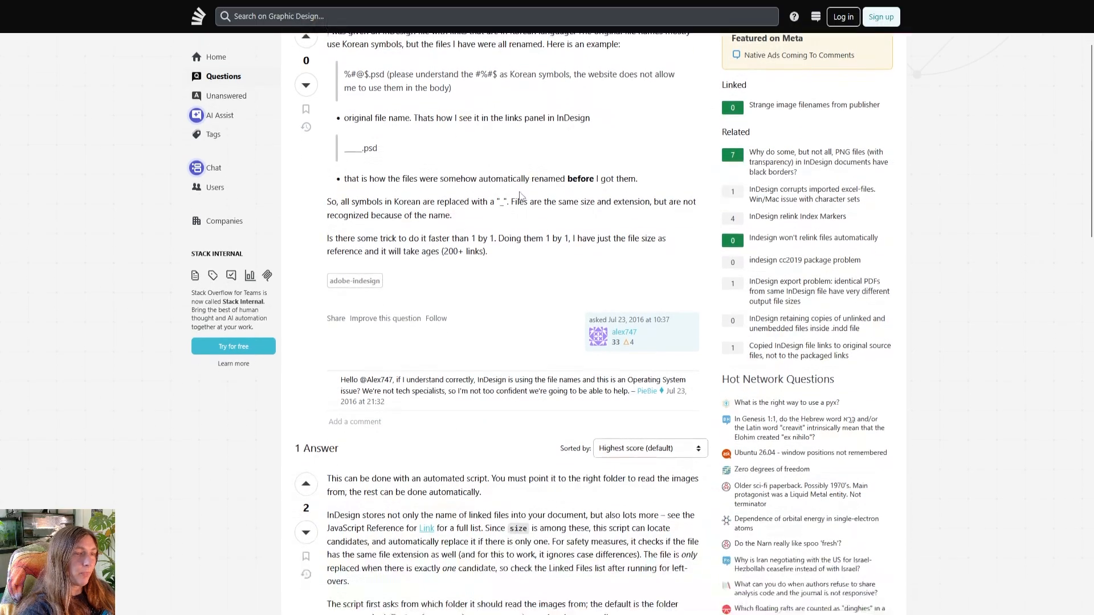
scroll(520, 192, up, 3)
drag(384, 152, 488, 289)
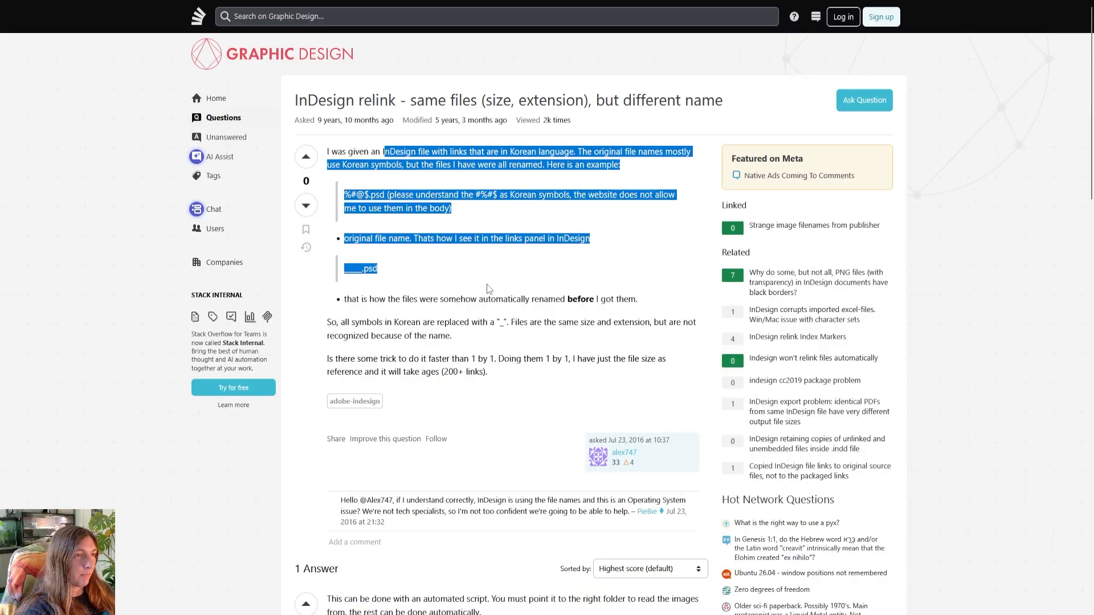
scroll(488, 288, down, 1)
click(488, 289)
Examine the answer's instructions for findLostImages.jsx and select the script's code through to its end.
scroll(489, 289, down, 7)
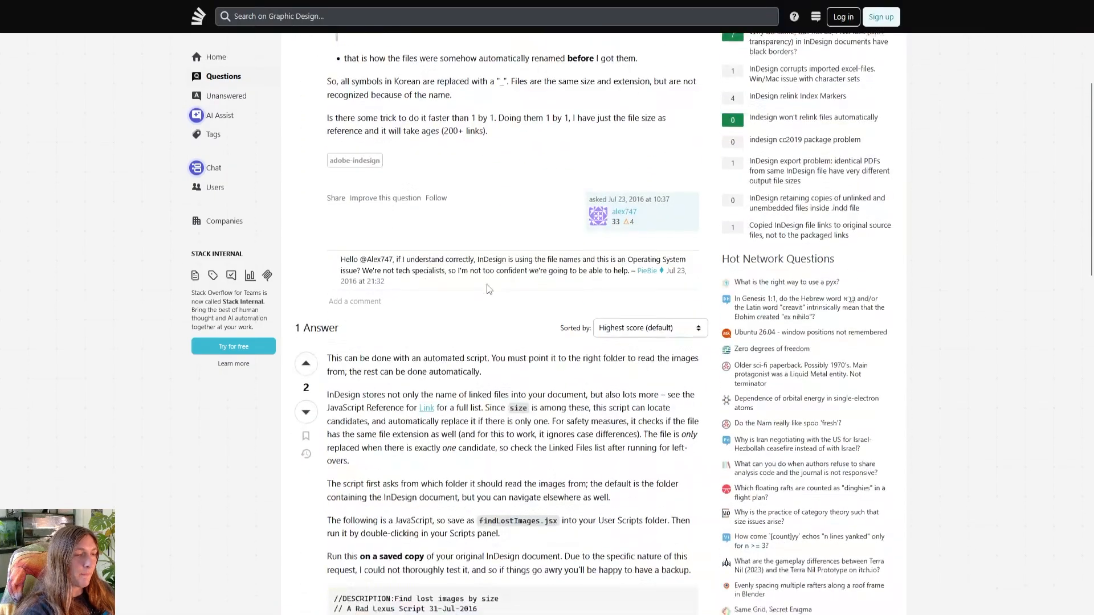
scroll(488, 287, down, 2)
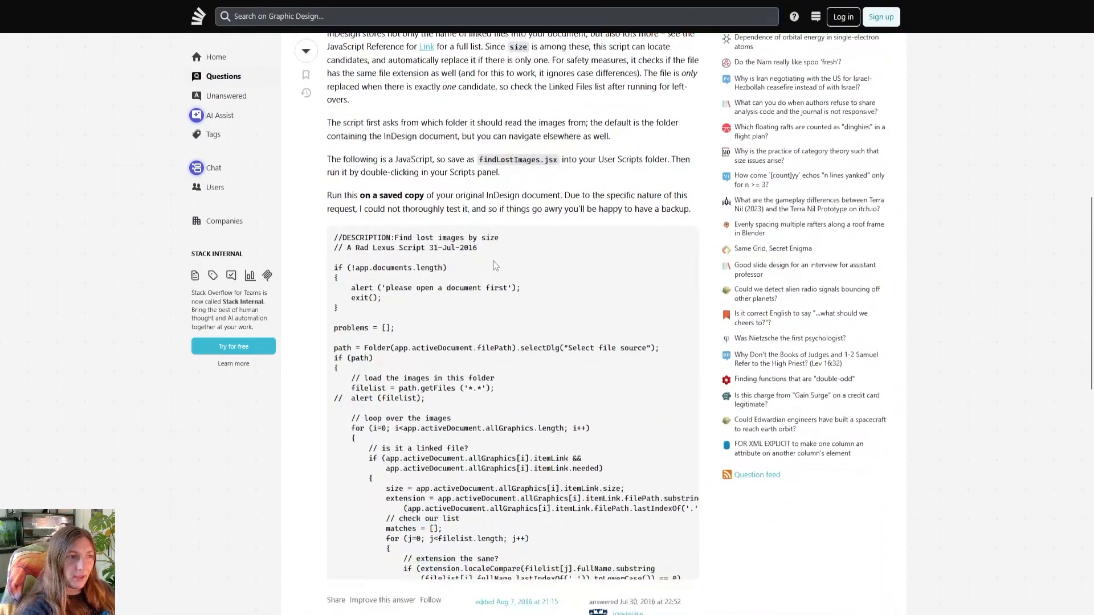
scroll(703, 325, down, 3)
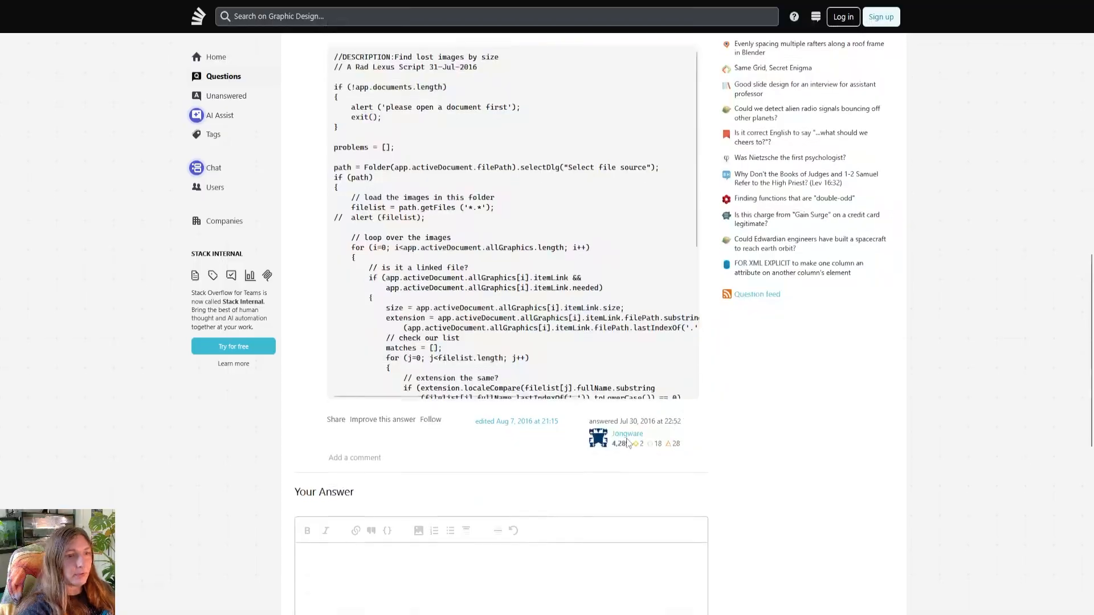
scroll(644, 445, up, 2)
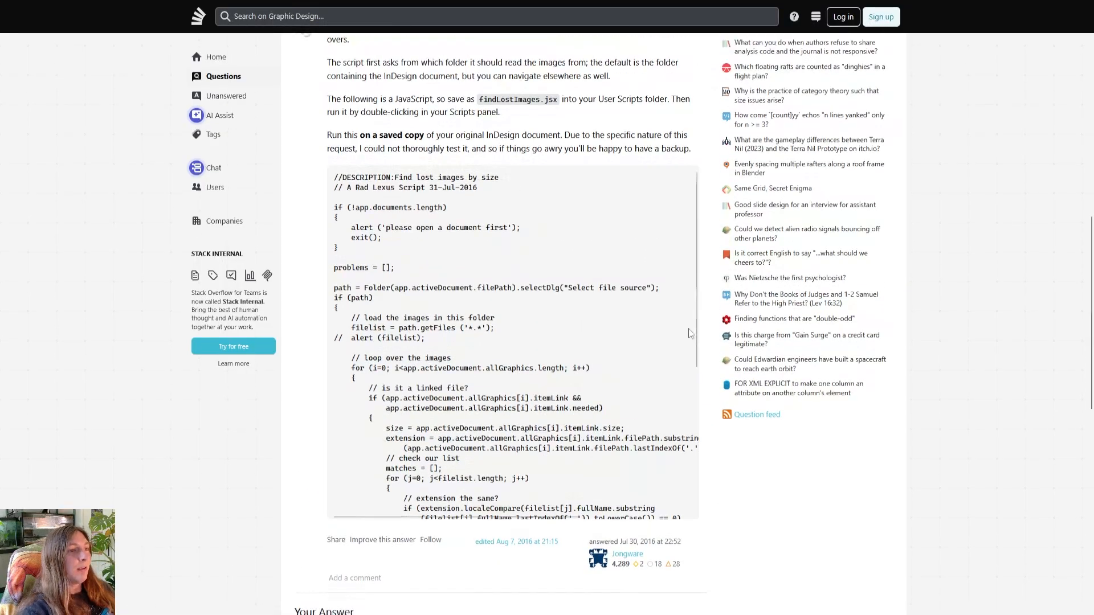
scroll(580, 296, down, 4)
scroll(554, 296, up, 4)
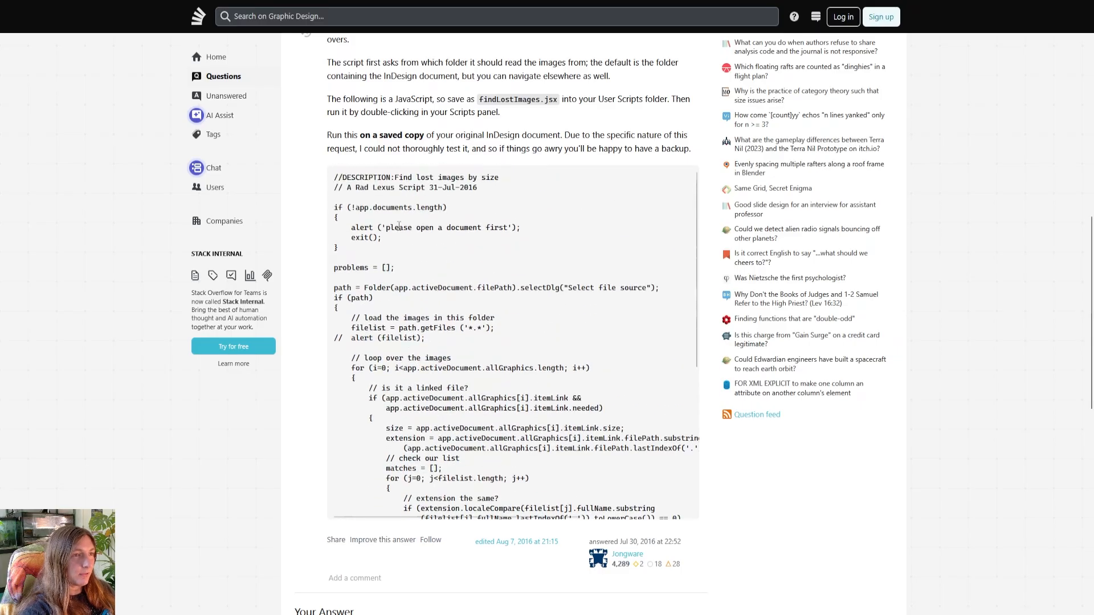
scroll(535, 369, up, 1)
scroll(535, 369, up, 3)
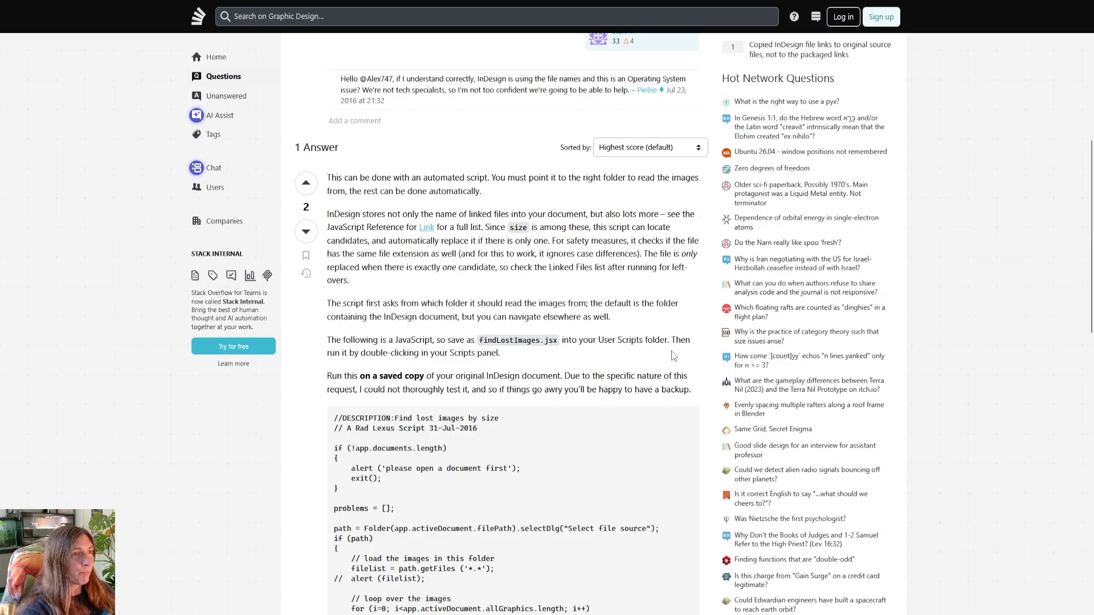
scroll(647, 356, down, 3)
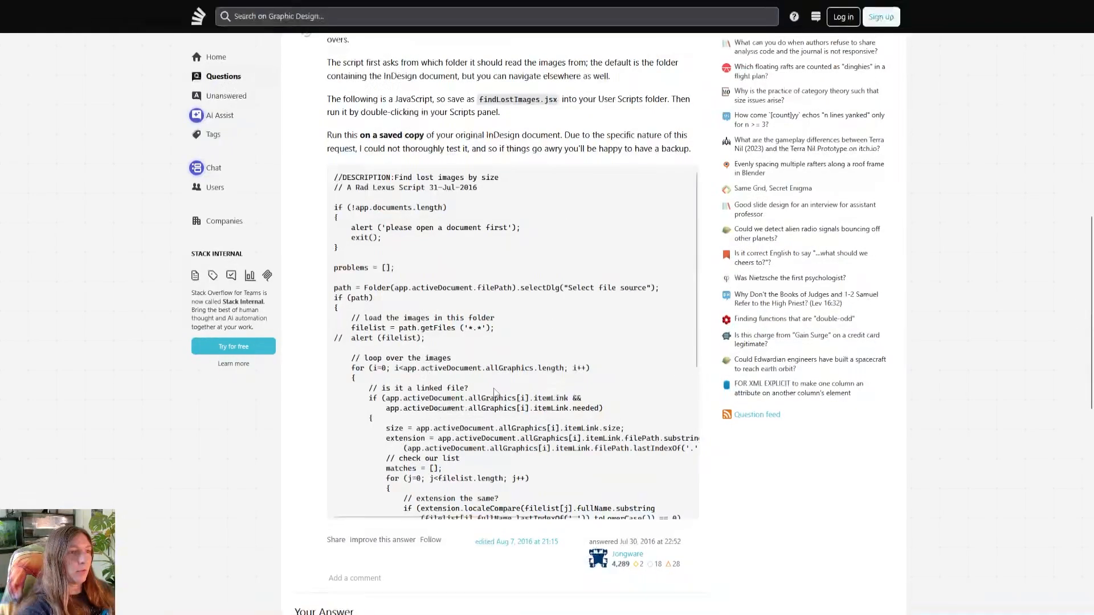
drag(333, 174, 638, 535)
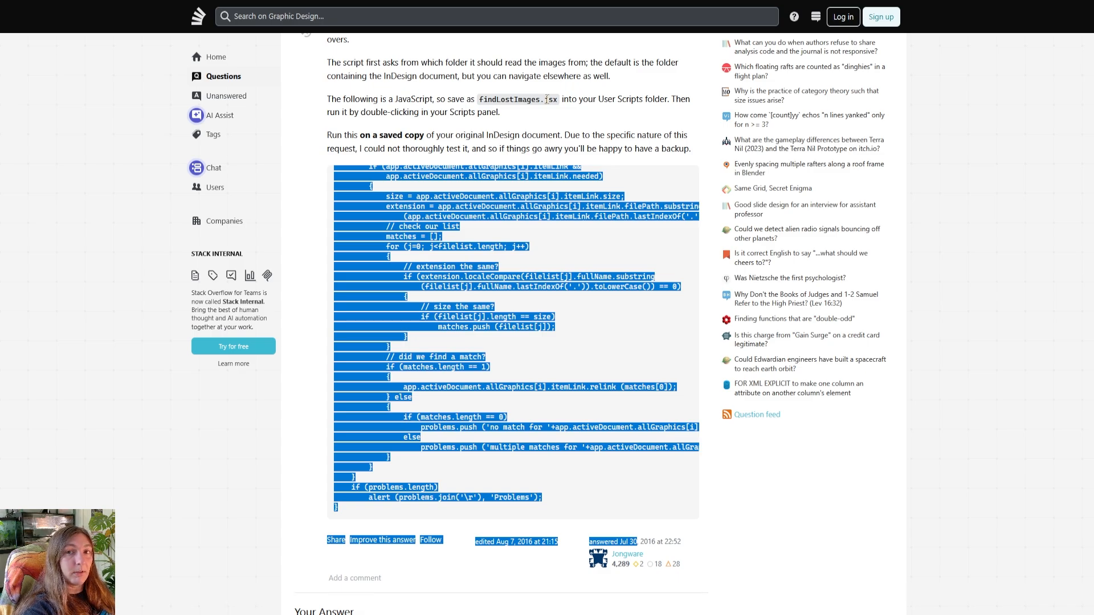
Switch to InDesign and show the list of installed scripts.
key(alt+Tab)
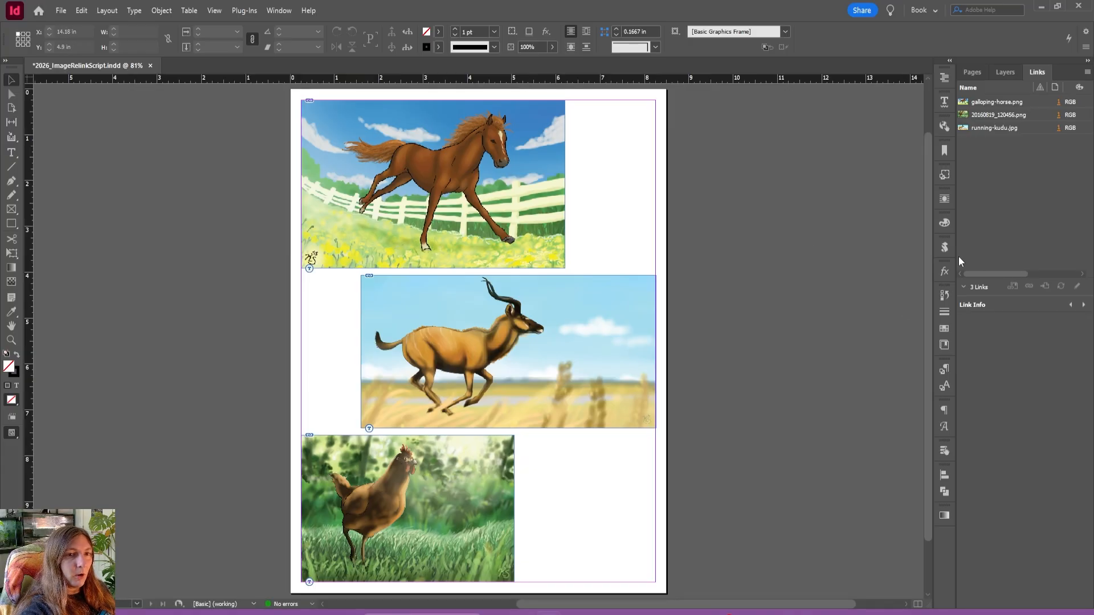
click(945, 248)
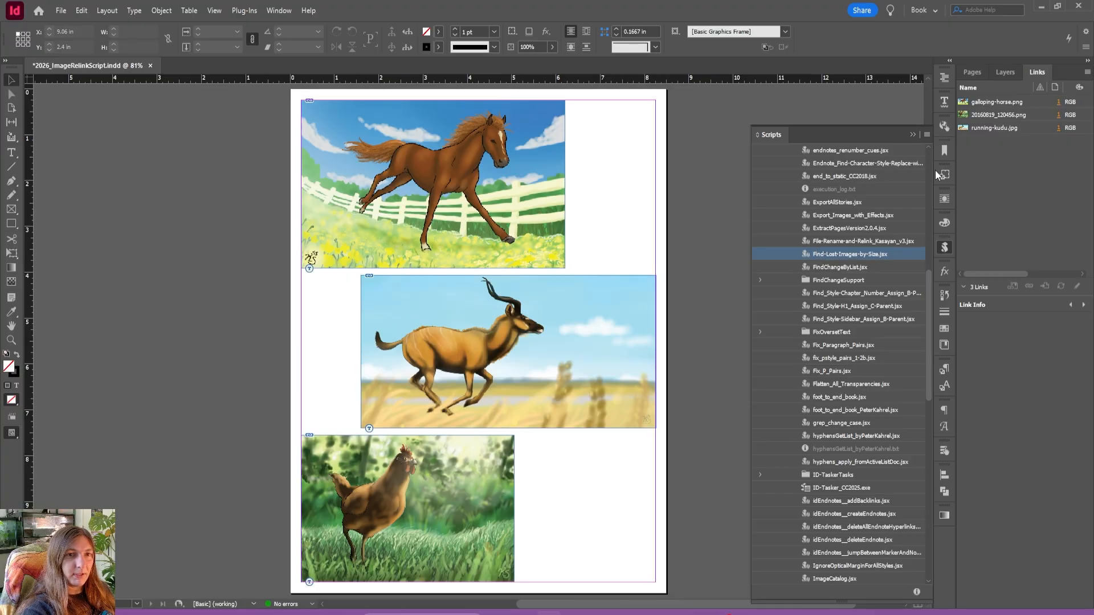
Switch to File Explorer and rename the hen image in the Illustrations folder as chicken.png.
click(499, 611)
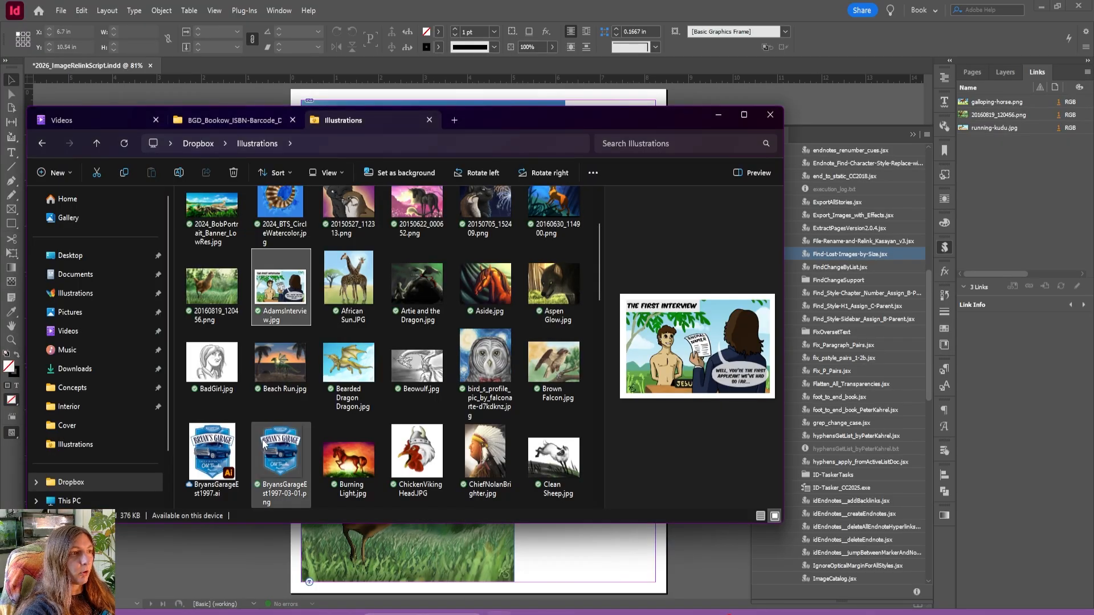
click(207, 315)
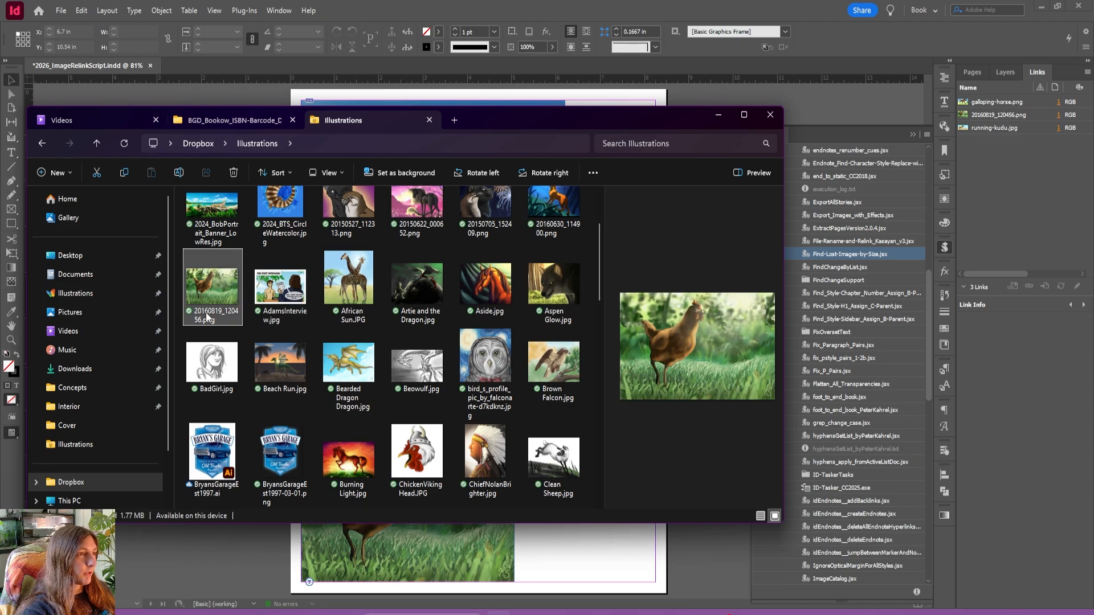
click(206, 312)
text(chi)
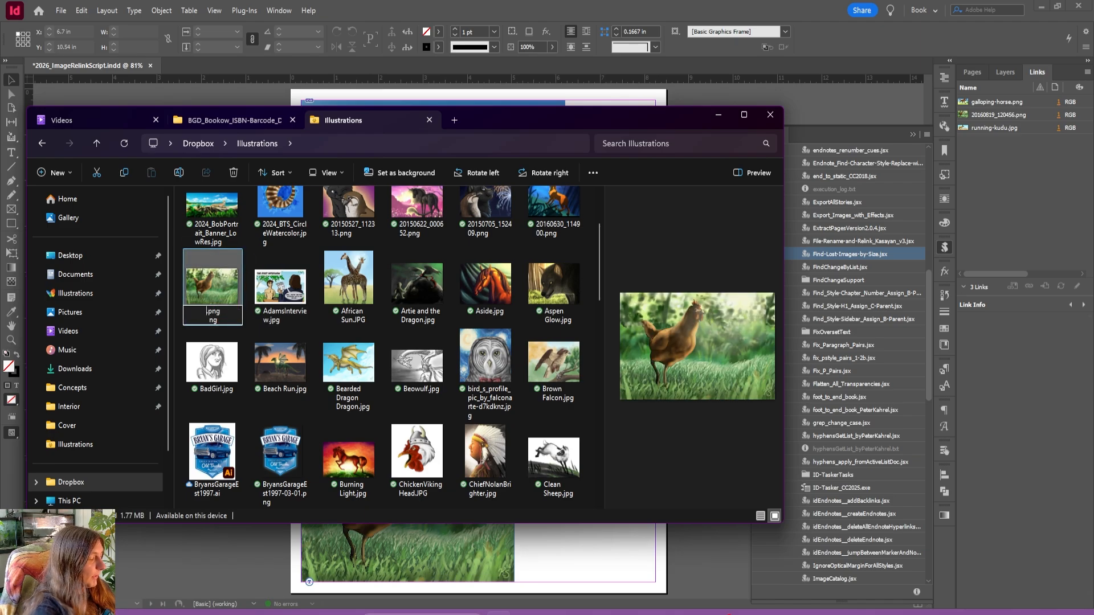
text(cken)
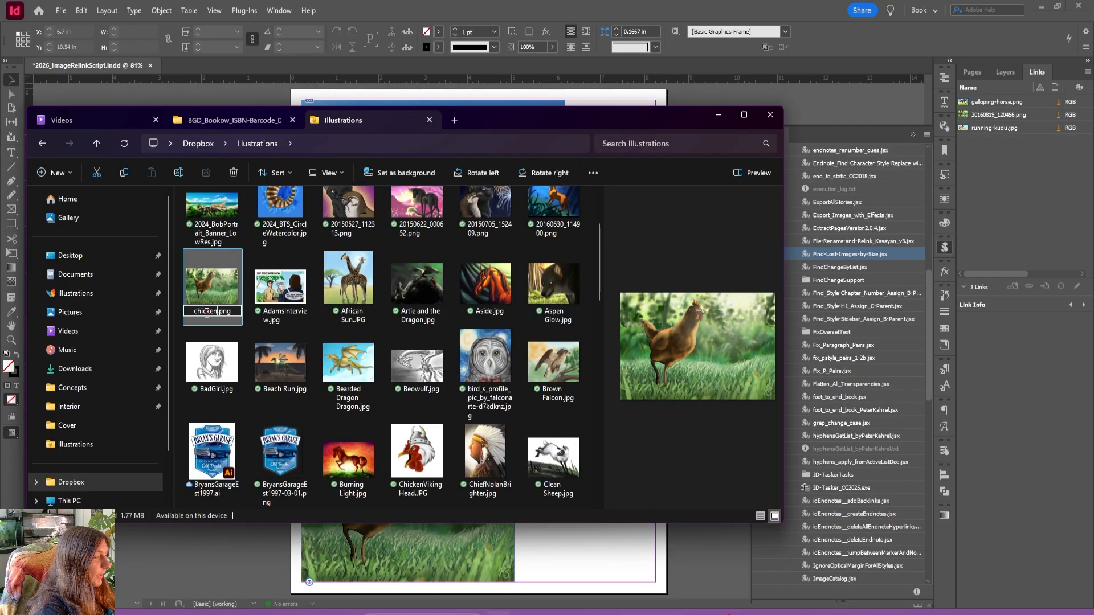
click(348, 280)
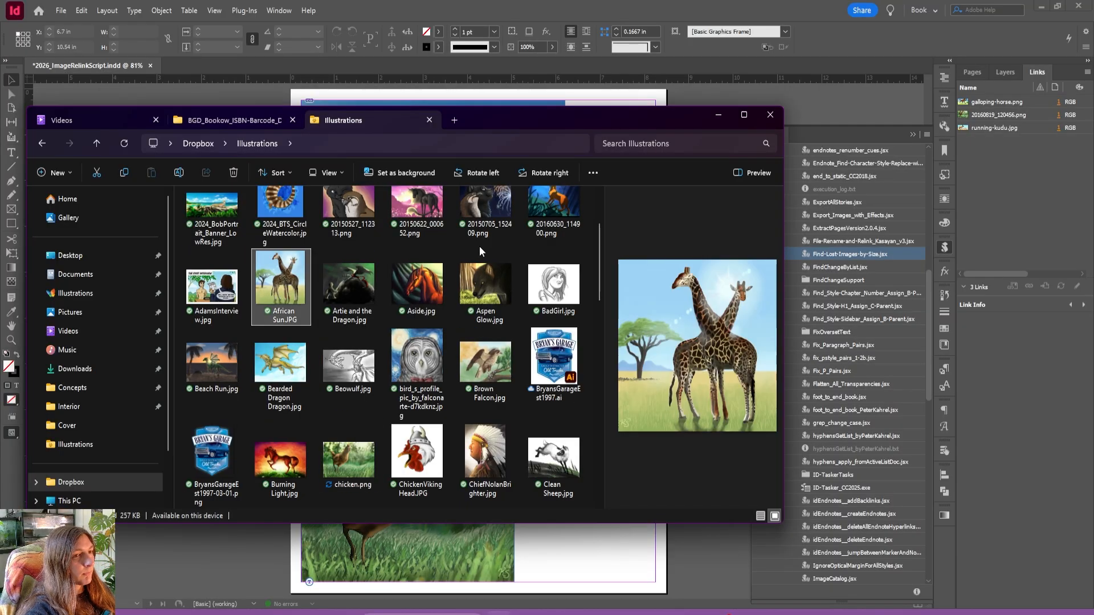
Switch to InDesign and run Find-Lost-Images-by-Size.jsx with the Illustrations folder as the file source.
click(683, 550)
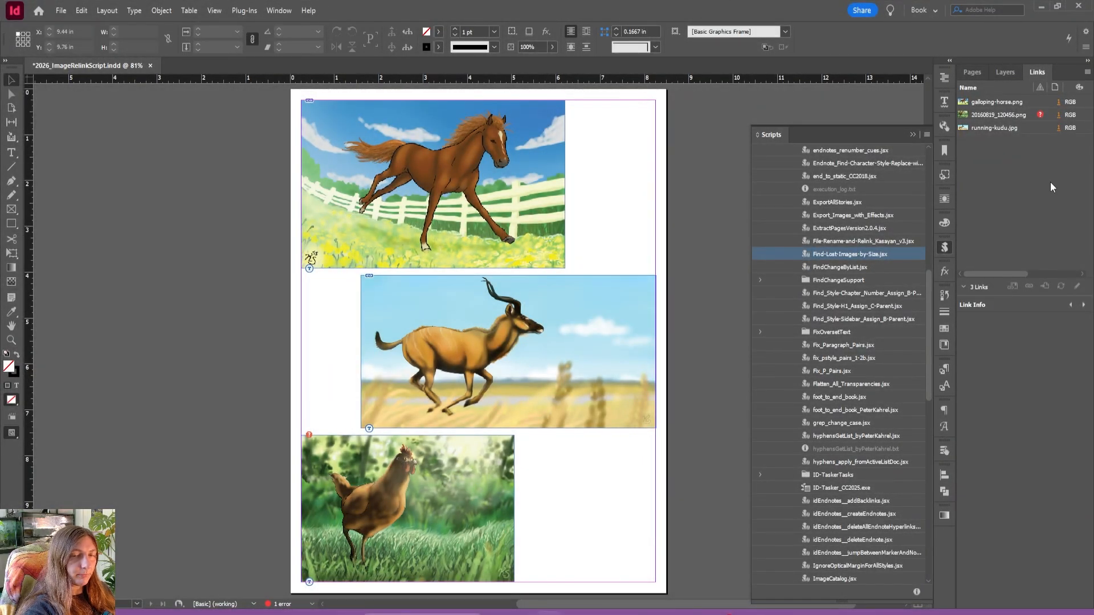
double_click(848, 257)
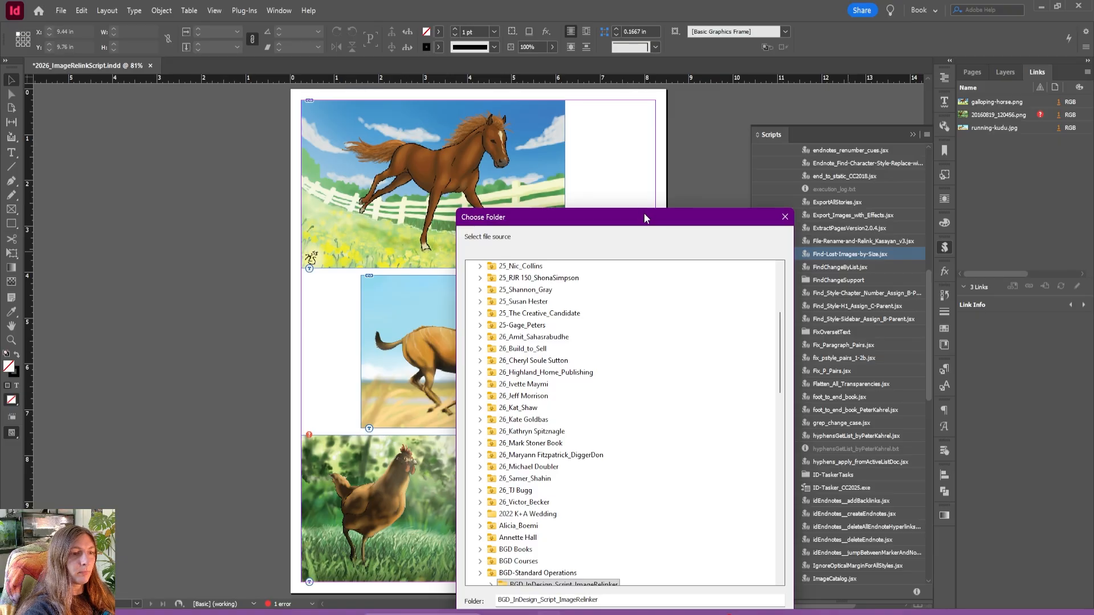
drag(644, 215, 497, 78)
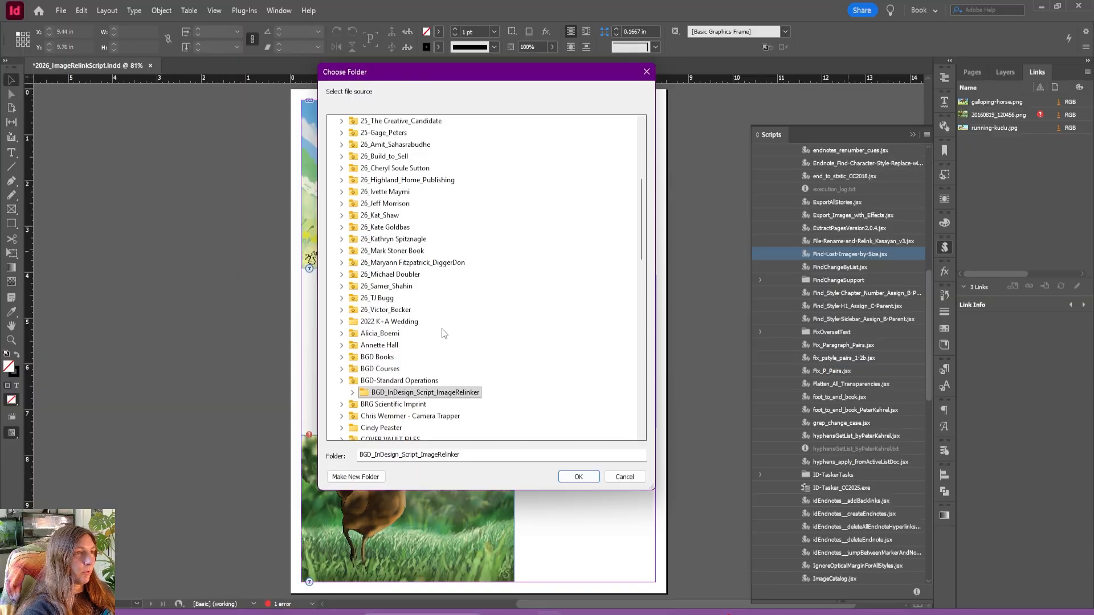
scroll(444, 334, up, 4)
scroll(444, 333, down, 15)
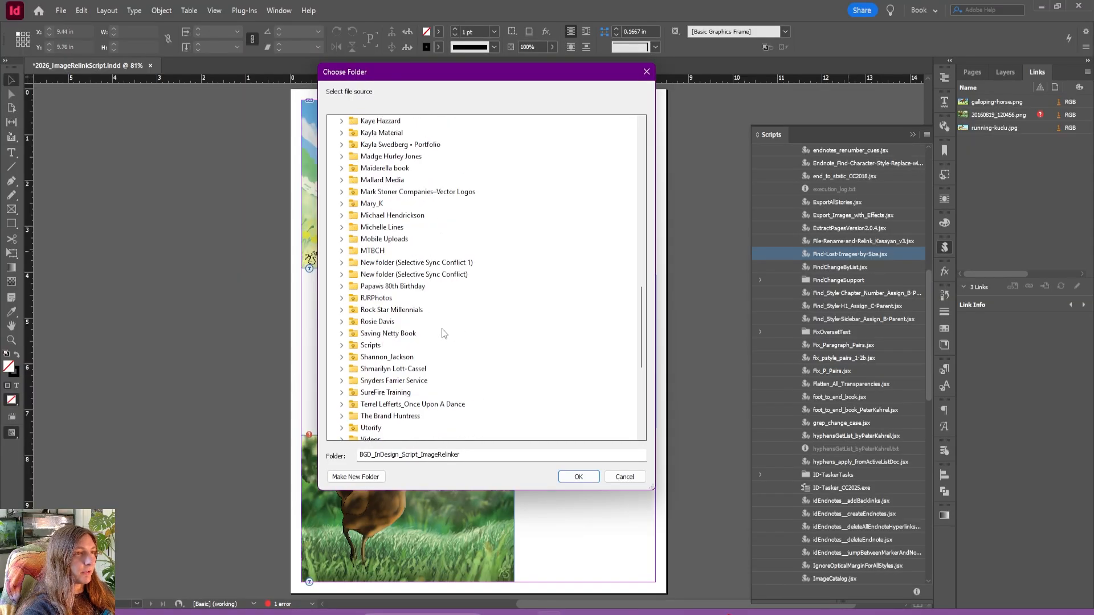
scroll(424, 235, up, 1)
double_click(377, 144)
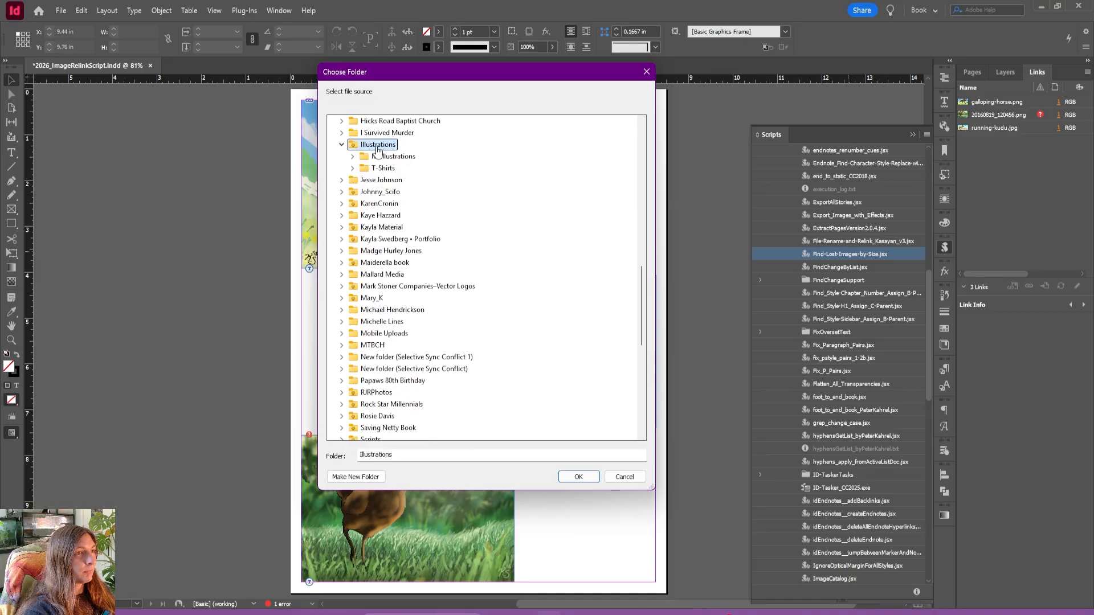
click(578, 477)
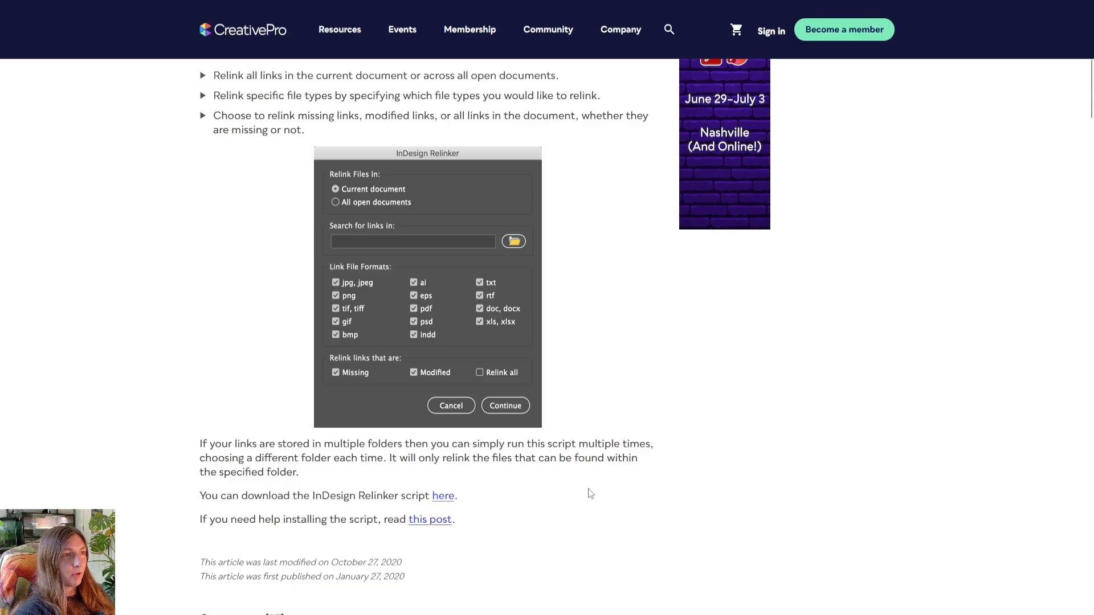
Read CreativePro's article on the image relinking script, covering its features, dialog options and download link.
scroll(591, 493, up, 10)
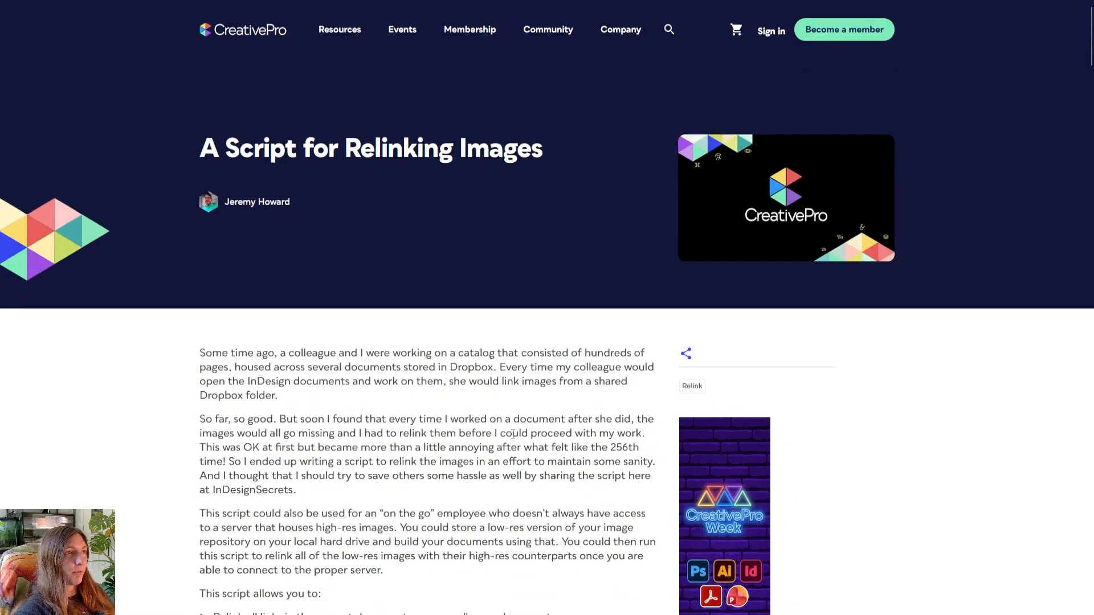
scroll(512, 434, down, 5)
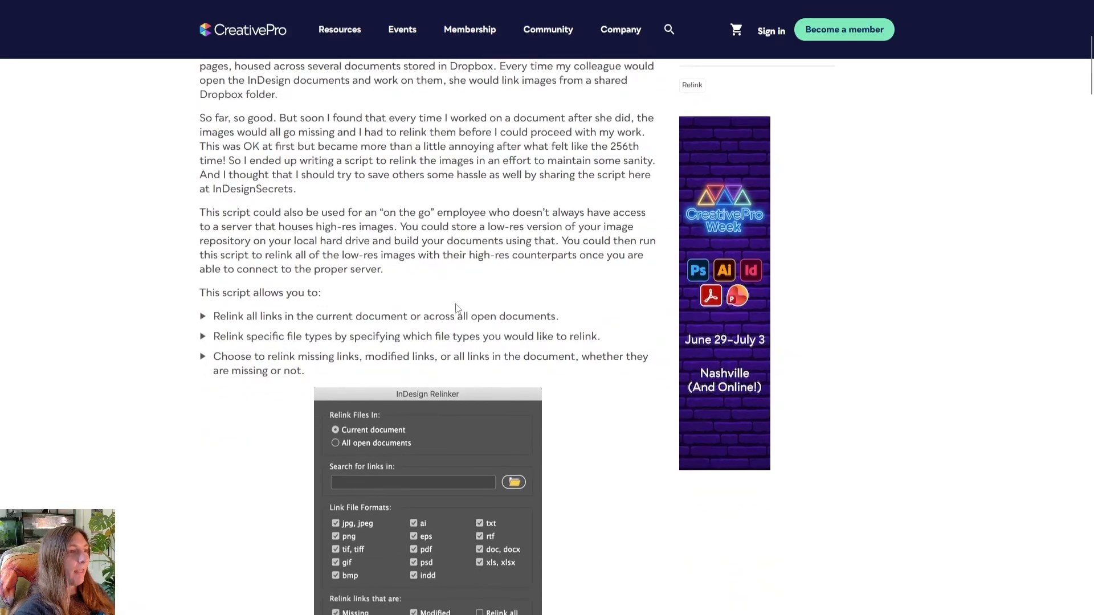
scroll(486, 312, down, 5)
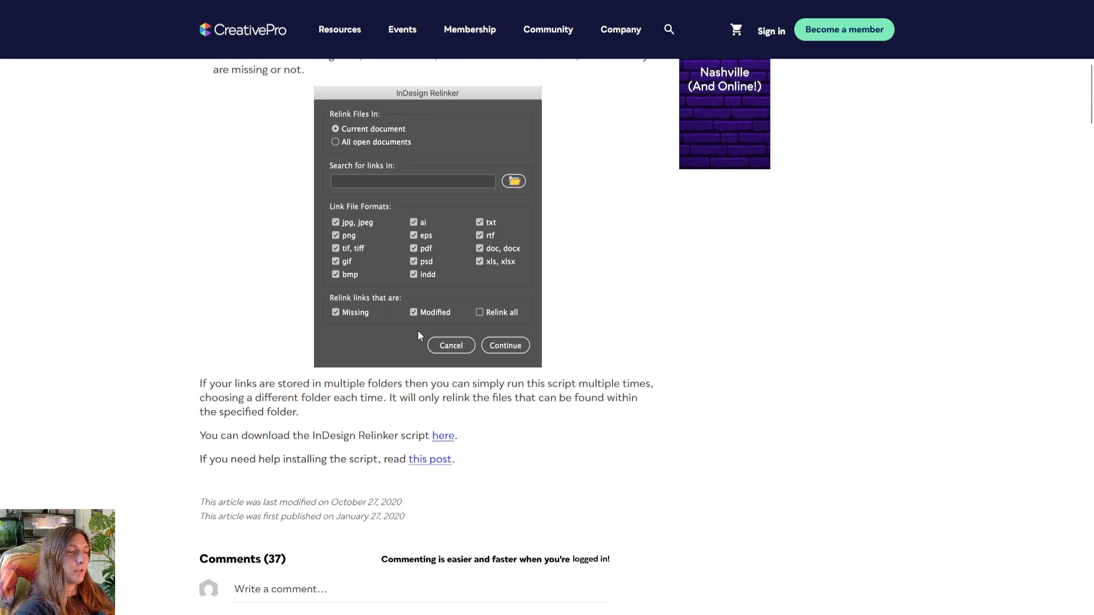
scroll(418, 335, down, 2)
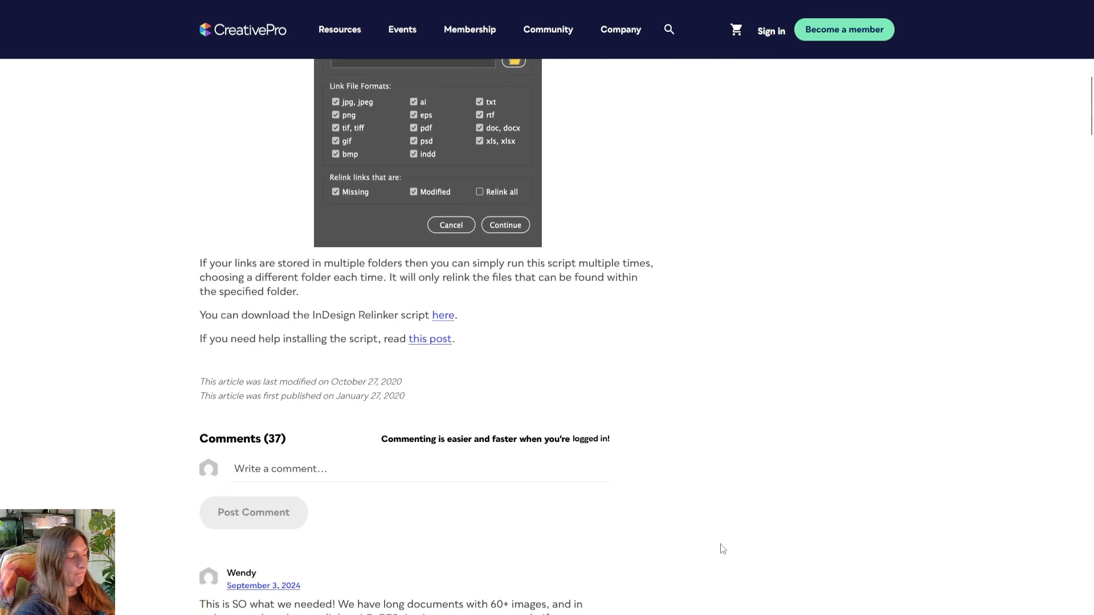
Switch to File Explorer and rename galloping-horse-1.png in the Illustrations folder as galloping-horse.jpg, accepting the extension change.
key(alt+Tab)
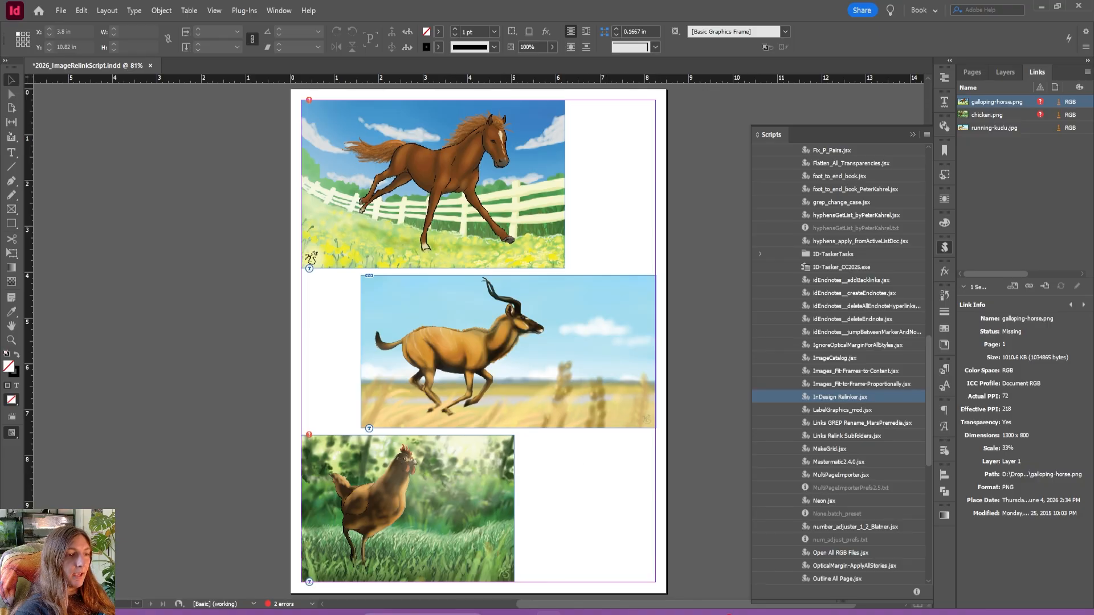
click(497, 613)
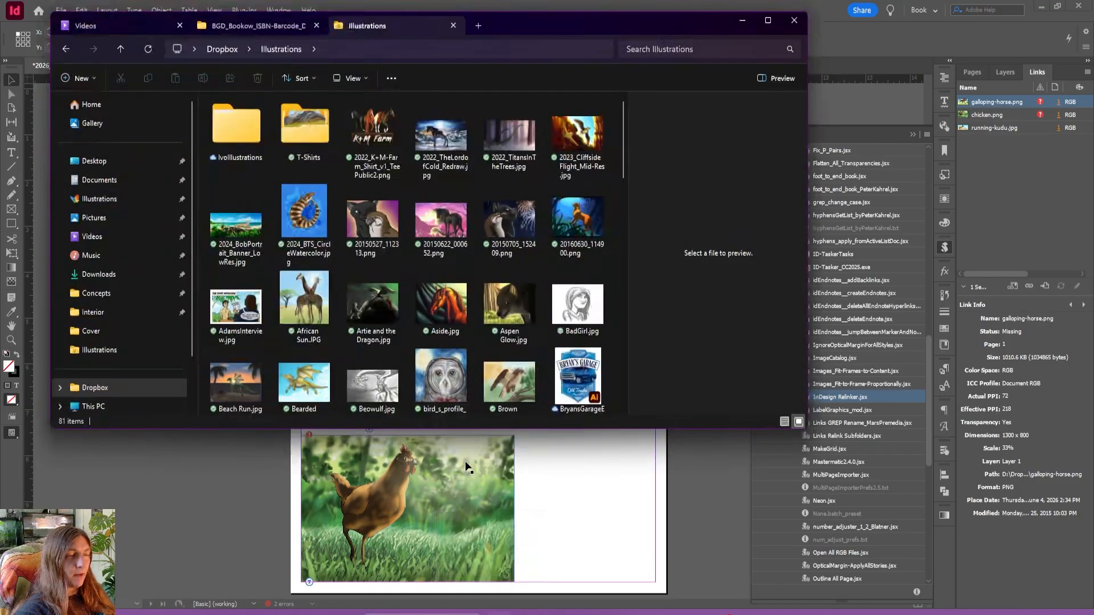
scroll(446, 240, down, 5)
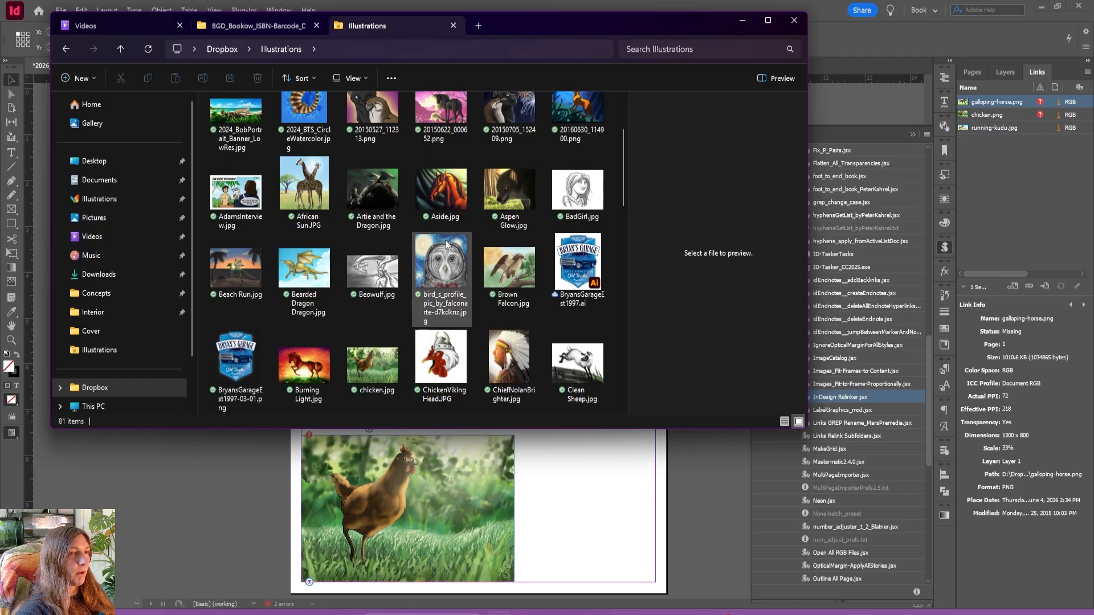
scroll(445, 239, down, 6)
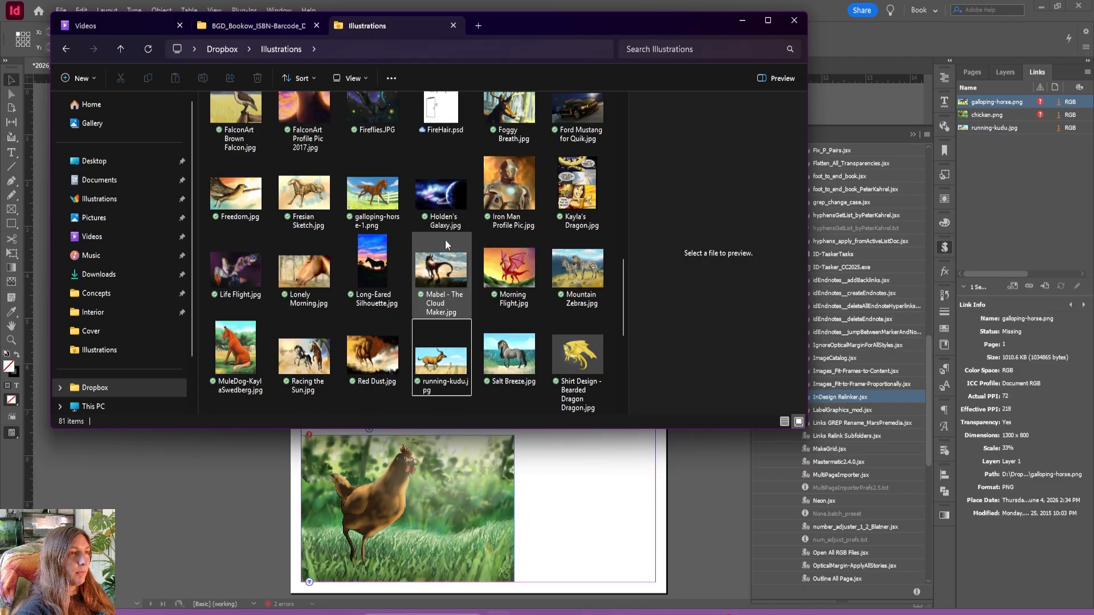
click(373, 222)
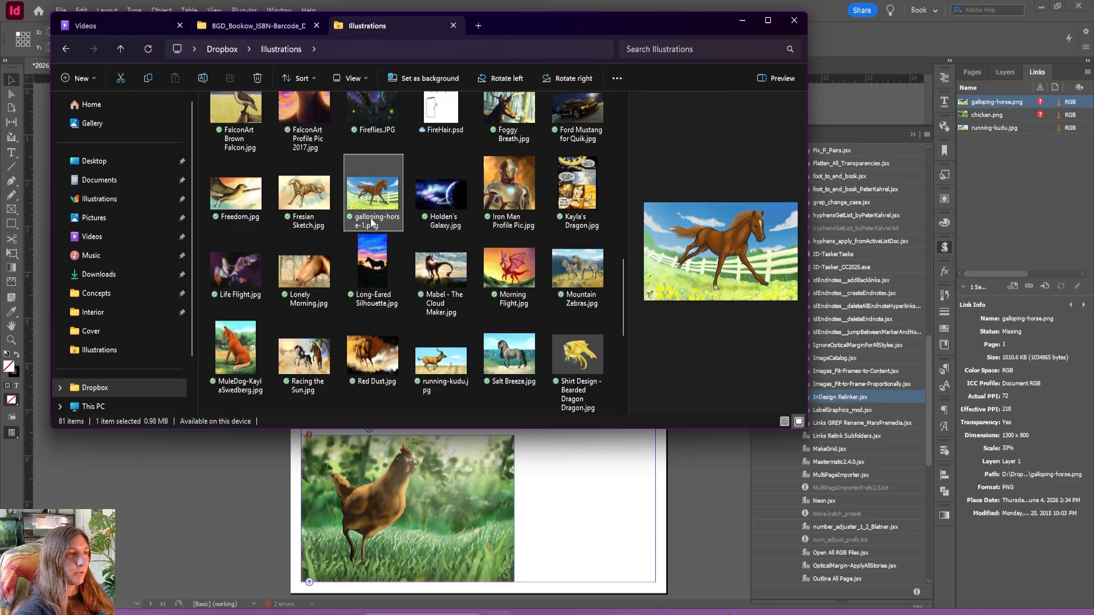
click(372, 222)
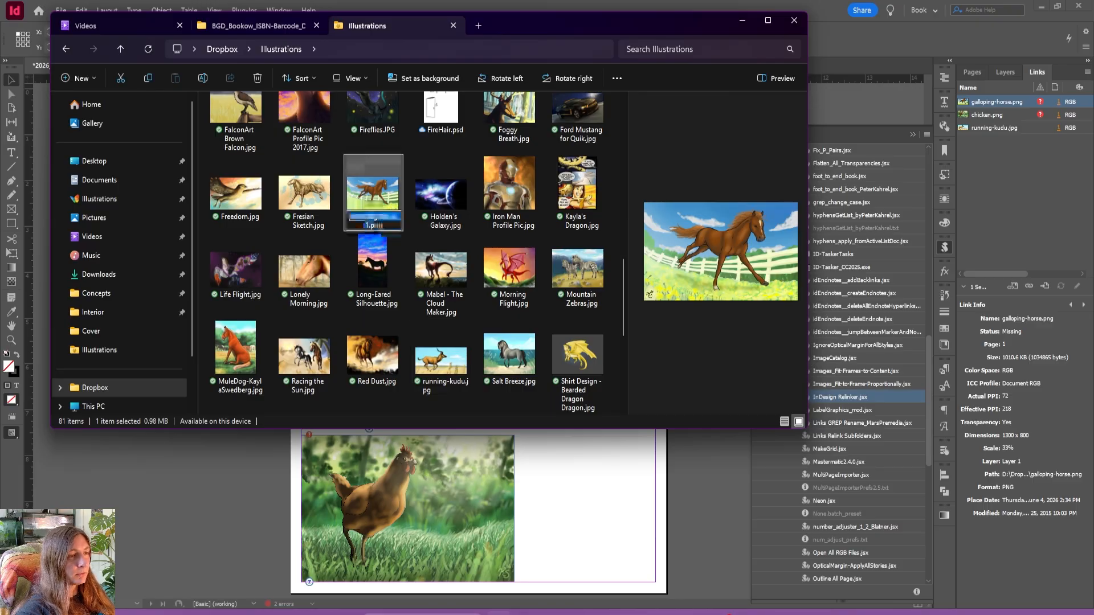
click(368, 224)
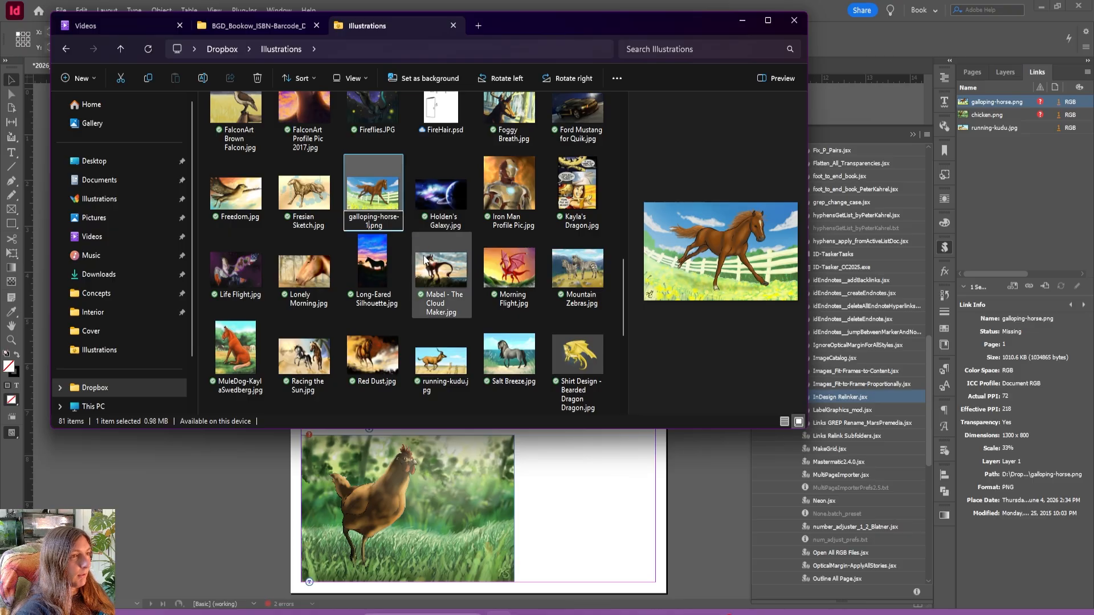
key(BackSpace)
key(BackSpace)
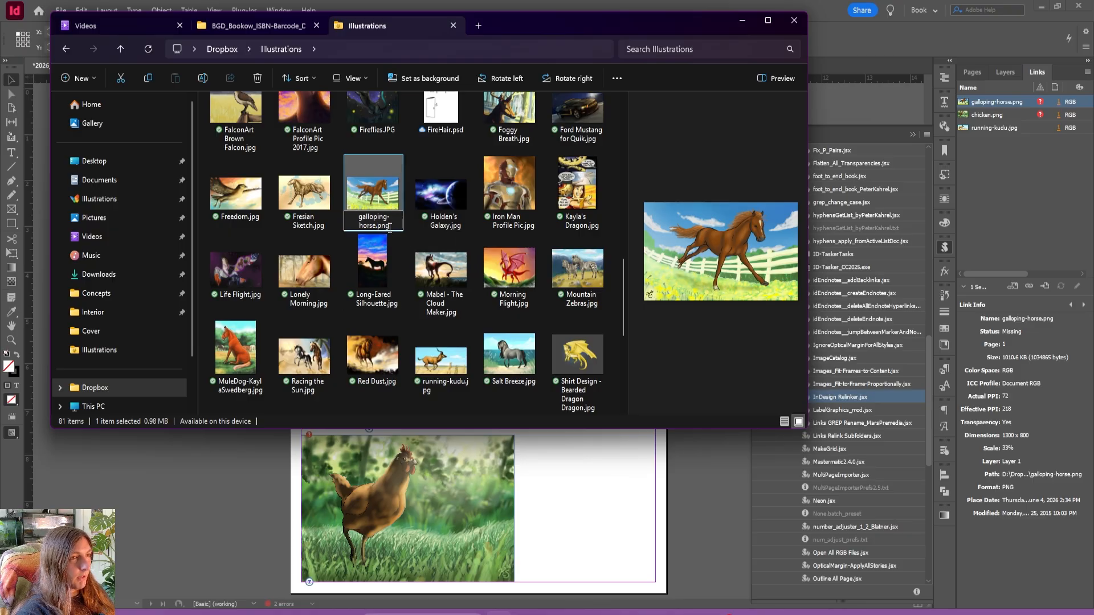
drag(392, 226, 376, 234)
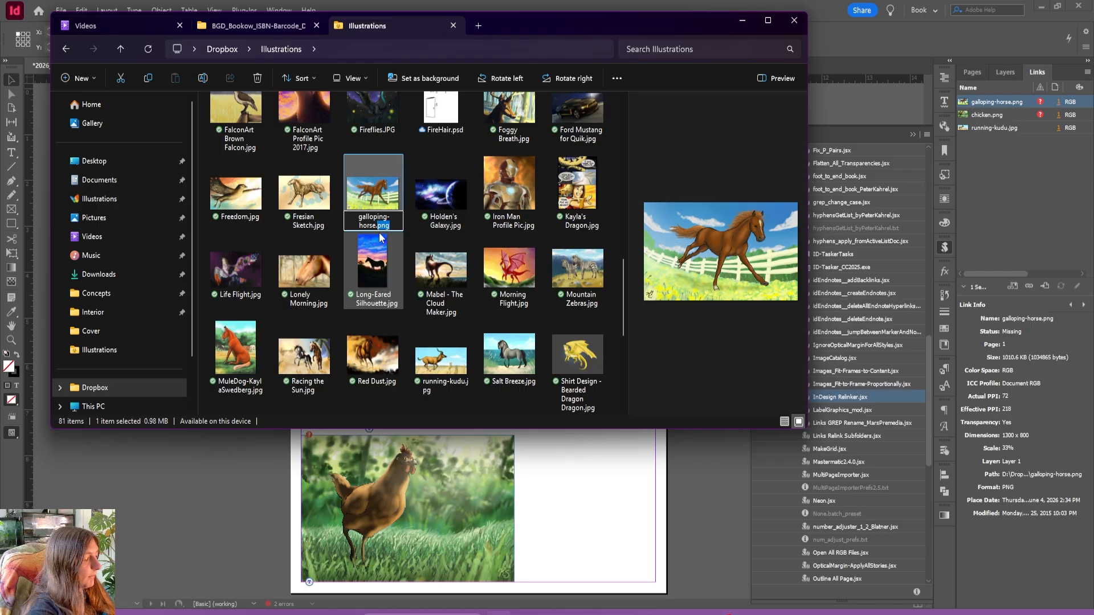
text(jpg)
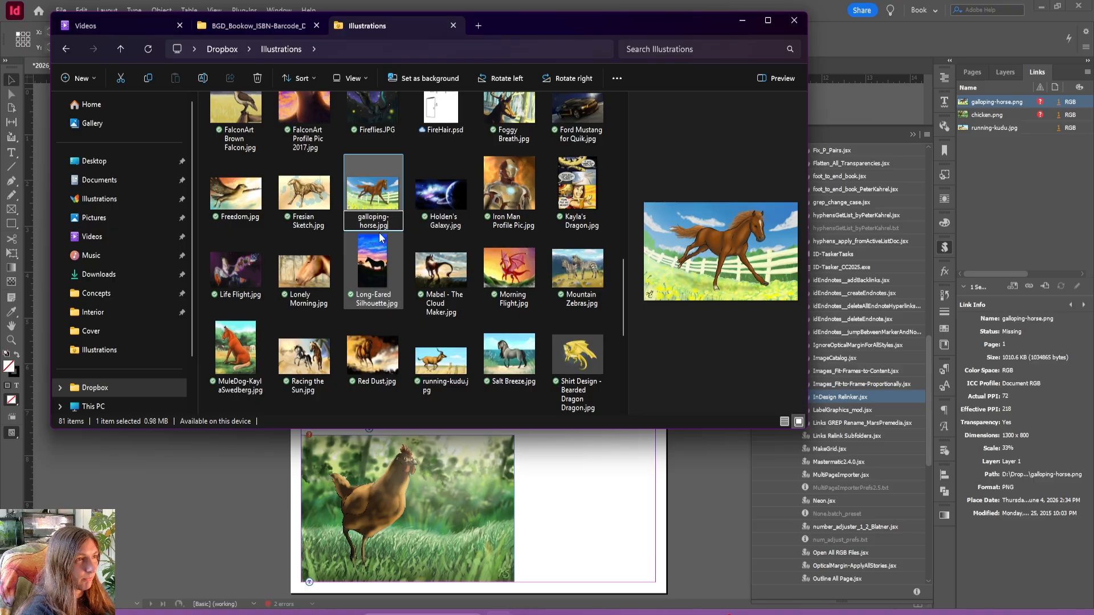
key(Return)
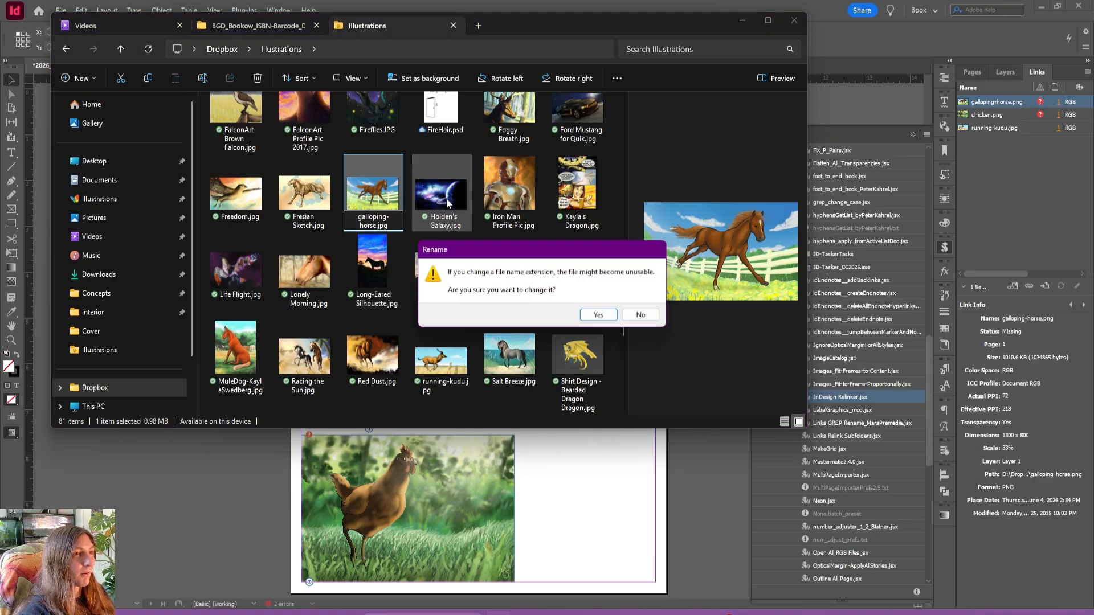
click(607, 317)
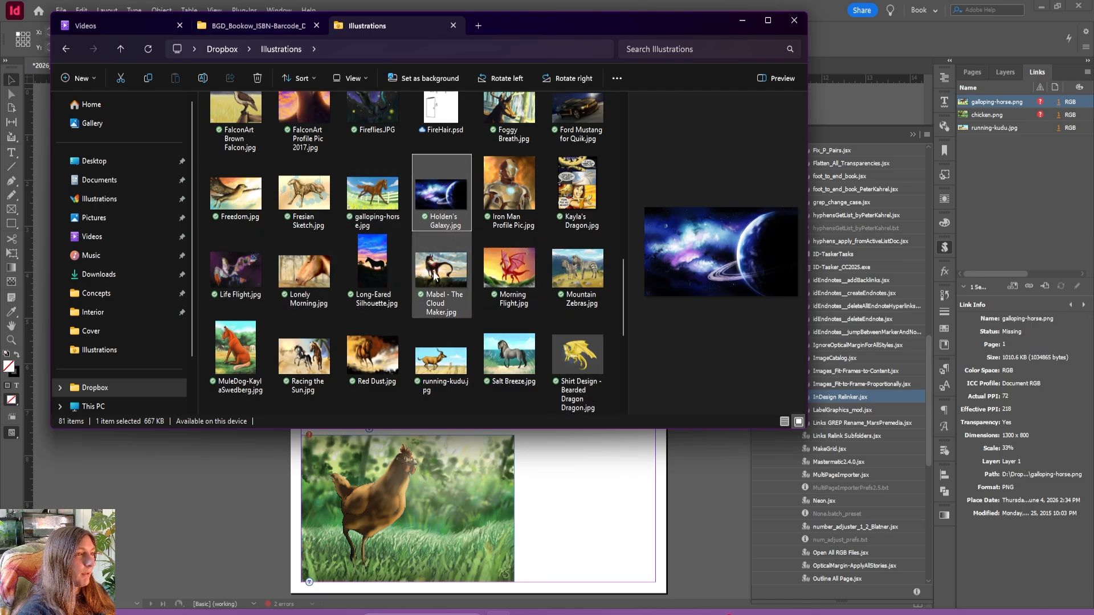
Locate chicken.jpg in the Illustrations folder and preview it.
scroll(434, 274, down, 4)
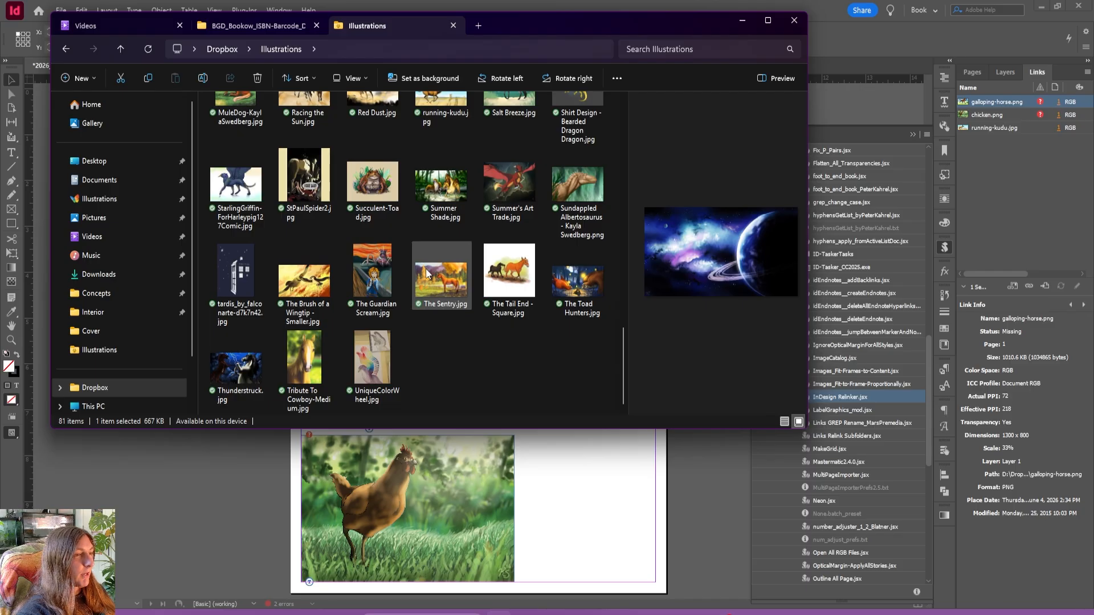
scroll(405, 282, up, 10)
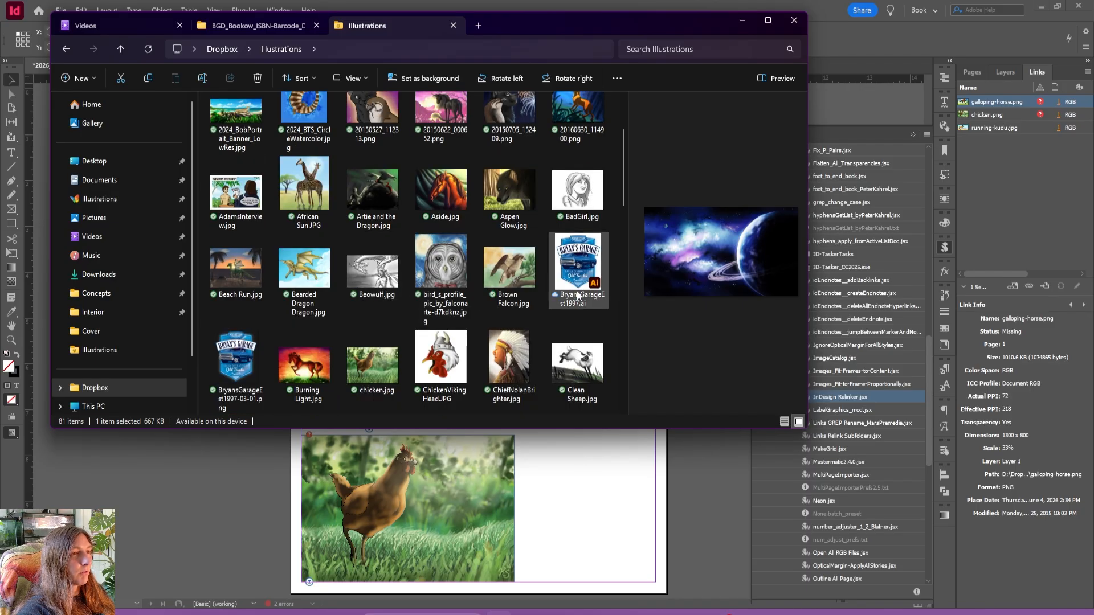
scroll(541, 295, down, 3)
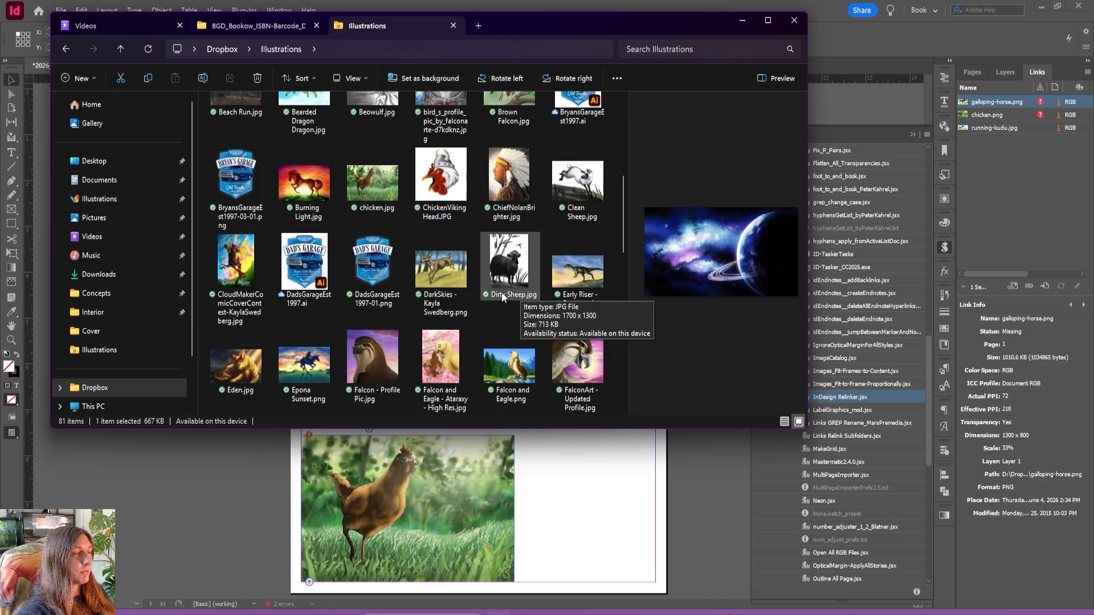
scroll(433, 325, down, 5)
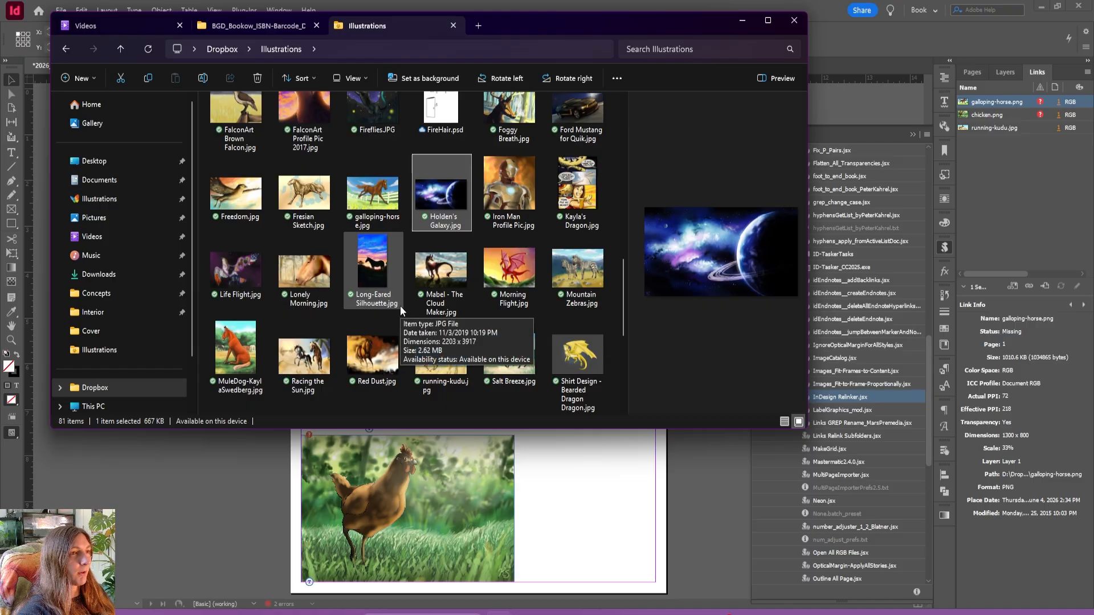
scroll(400, 305, up, 5)
click(365, 241)
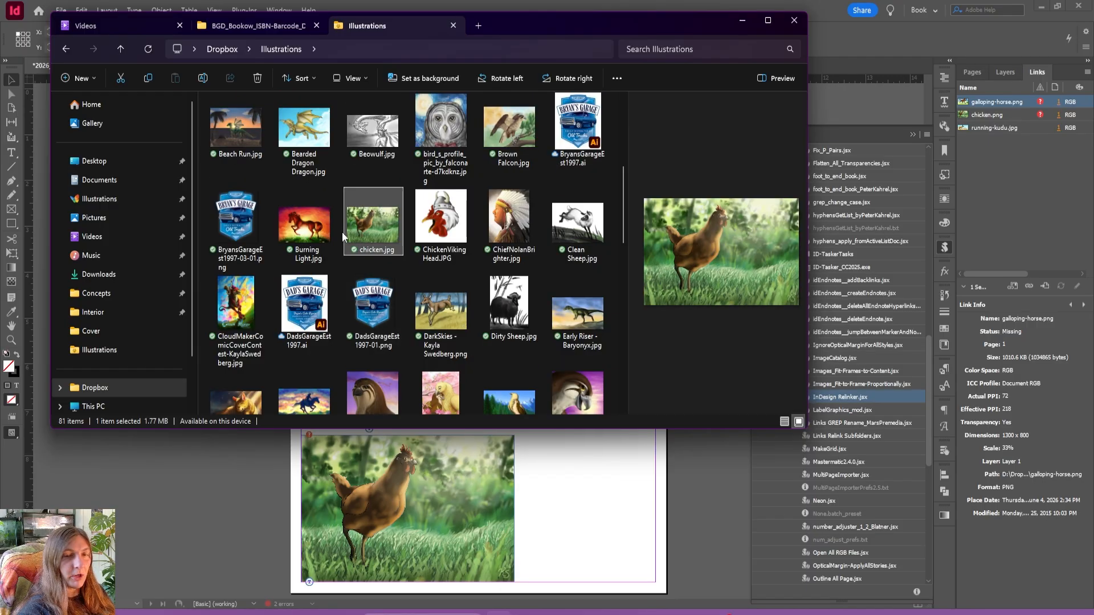
Switch to InDesign, run InDesign Relinker.jsx and set its link search location to the Dropbox Illustrations folder.
click(657, 479)
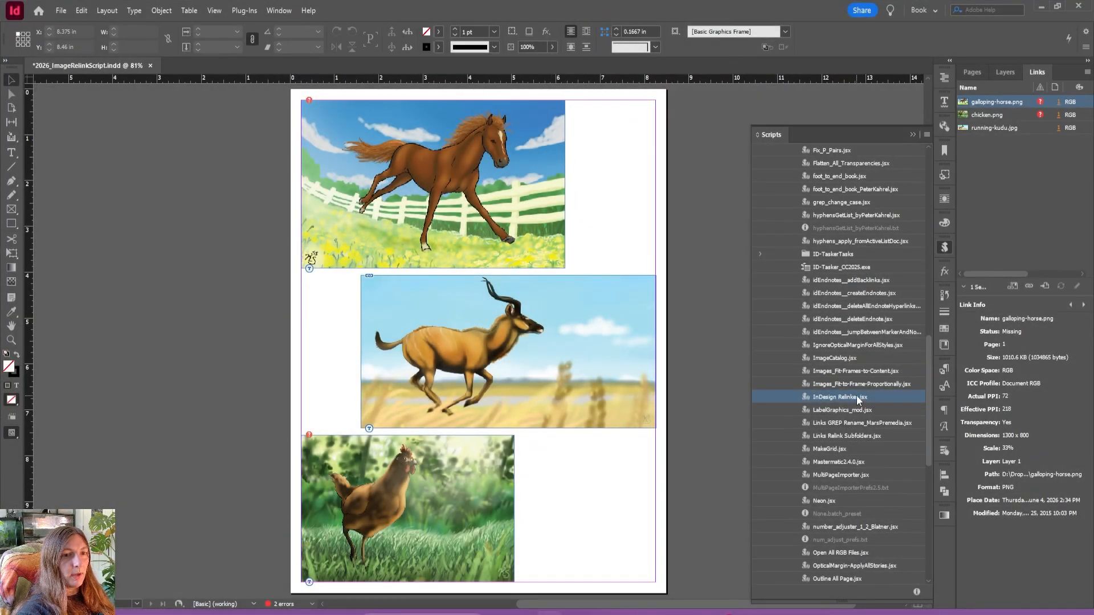
double_click(858, 397)
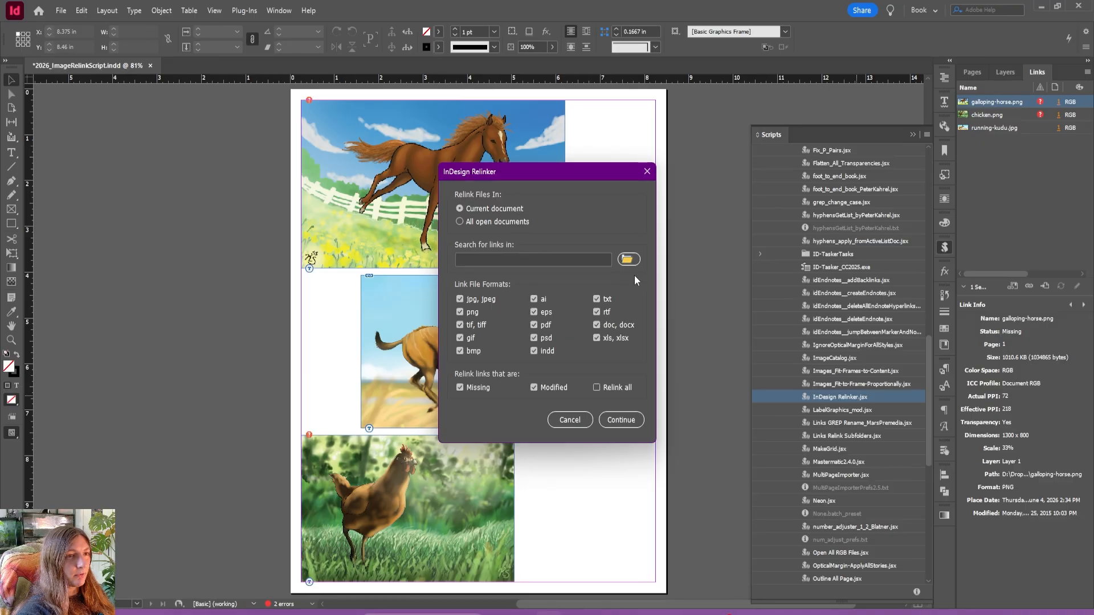
click(627, 259)
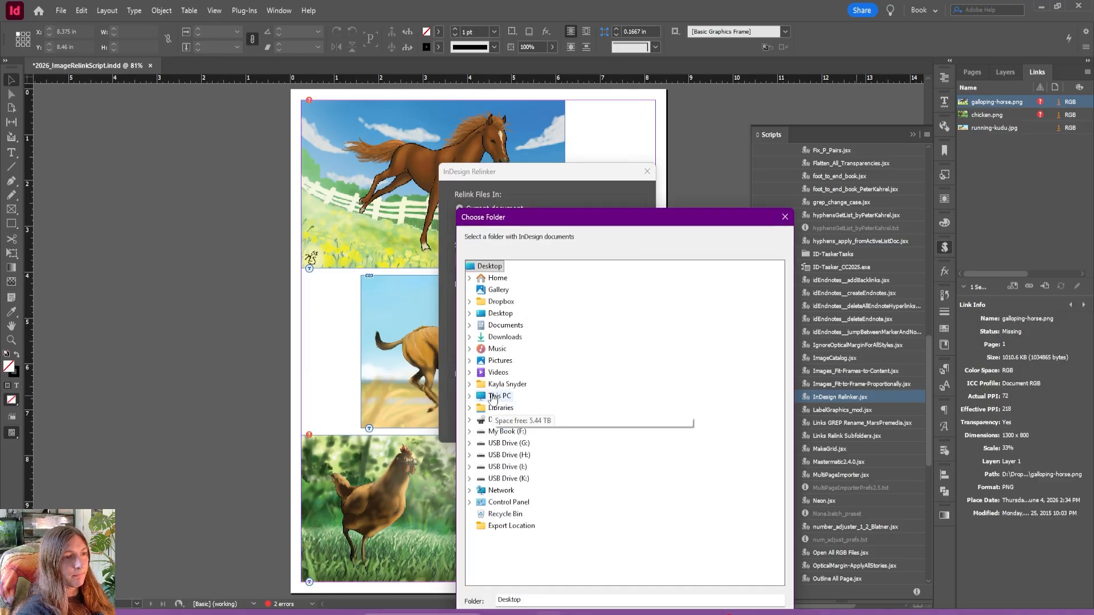
scroll(590, 474, down, 12)
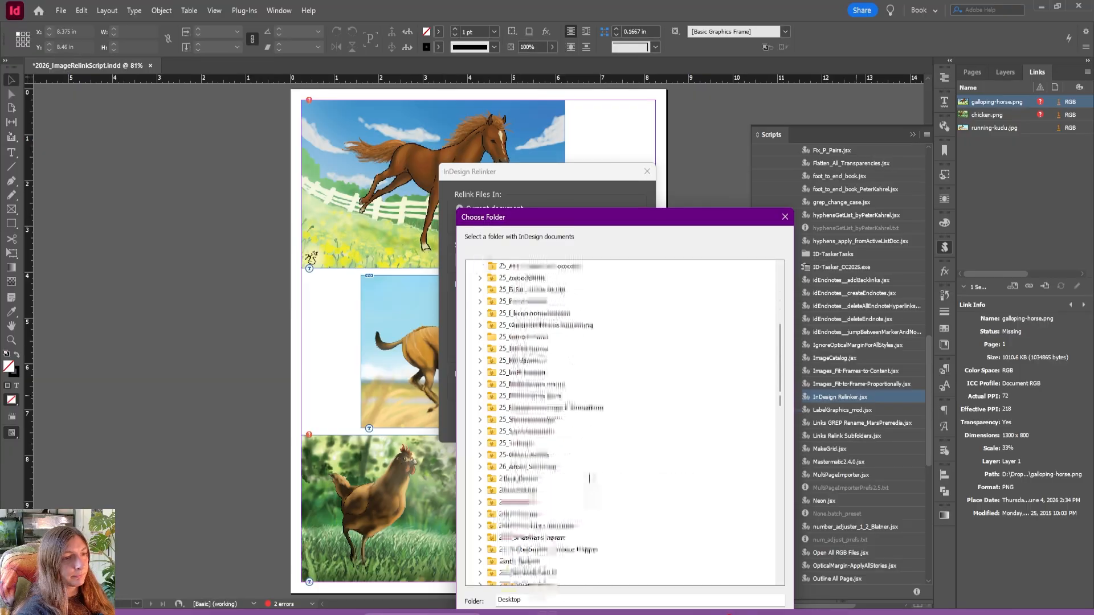
double_click(540, 421)
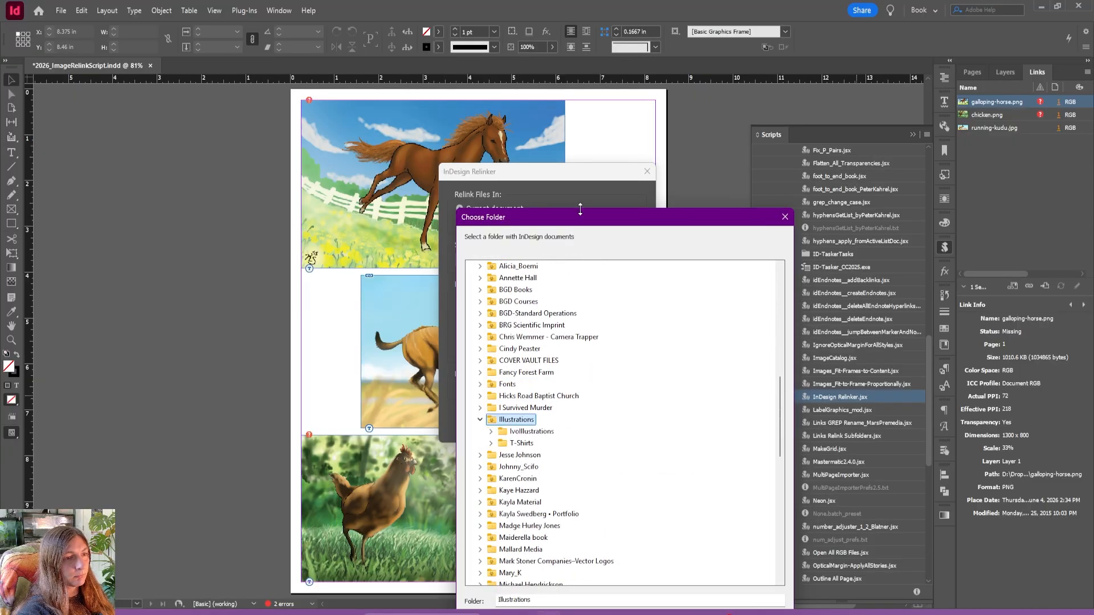
drag(584, 226, 333, 92)
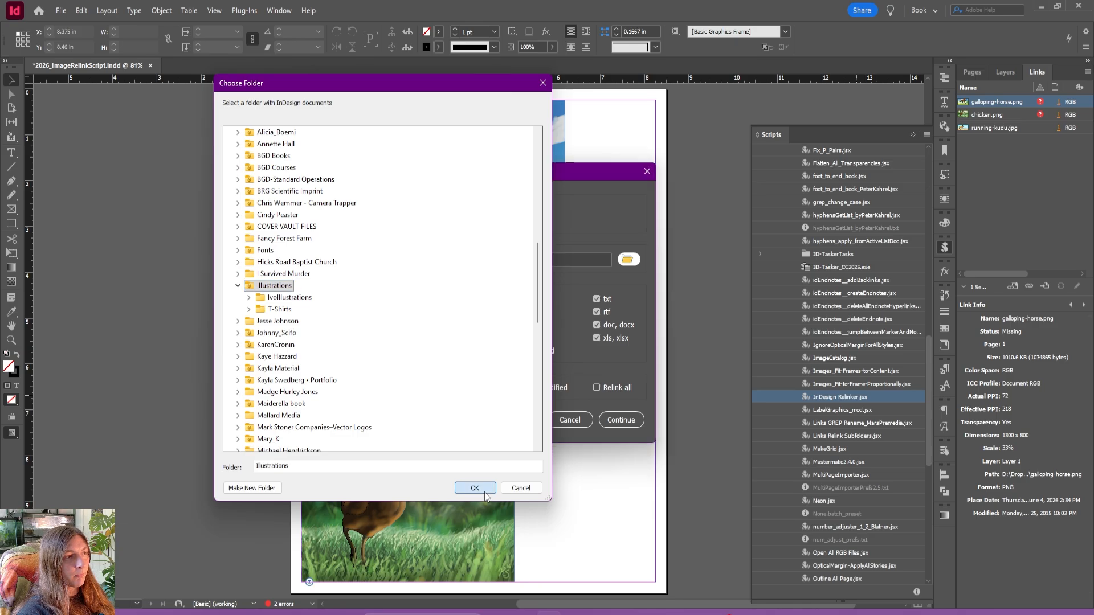
click(473, 556)
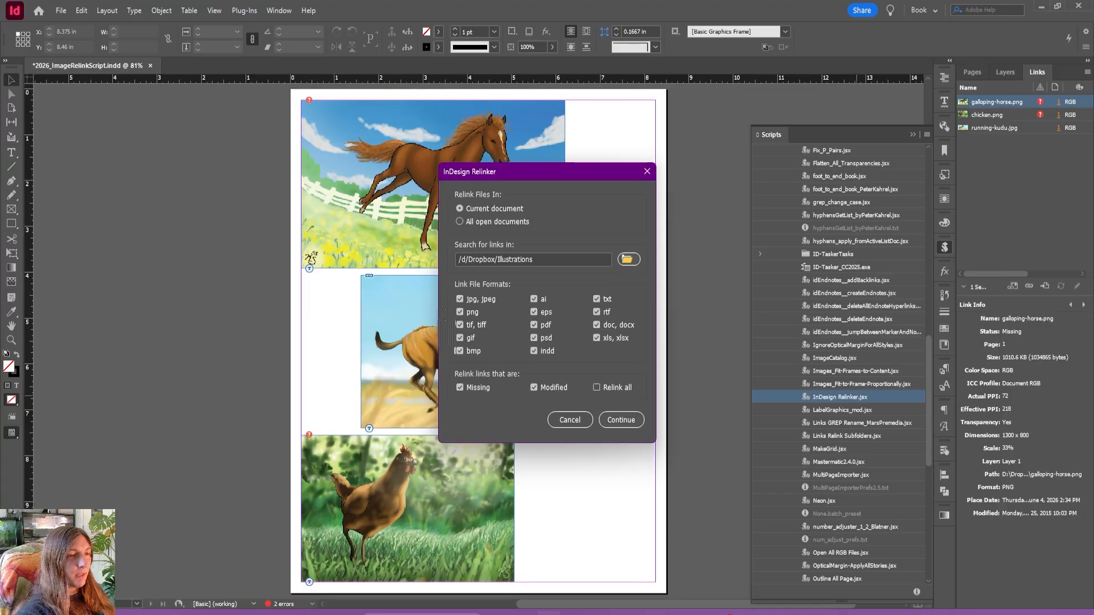
Restrict the relinker's link file formats to jpg, jpeg only, excluding every other format.
click(460, 299)
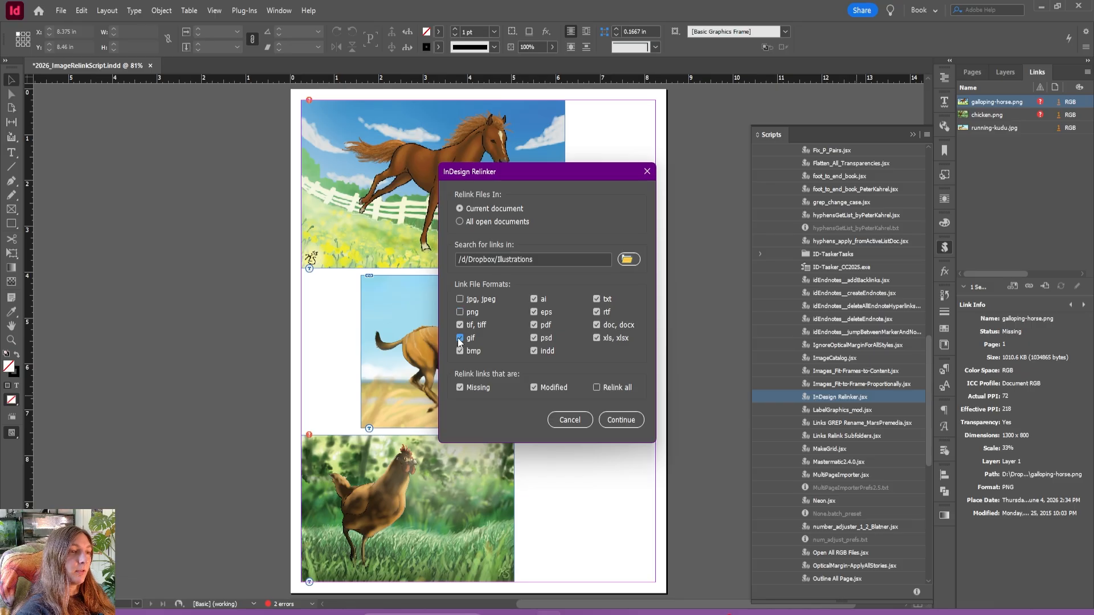
click(534, 299)
click(535, 325)
click(597, 299)
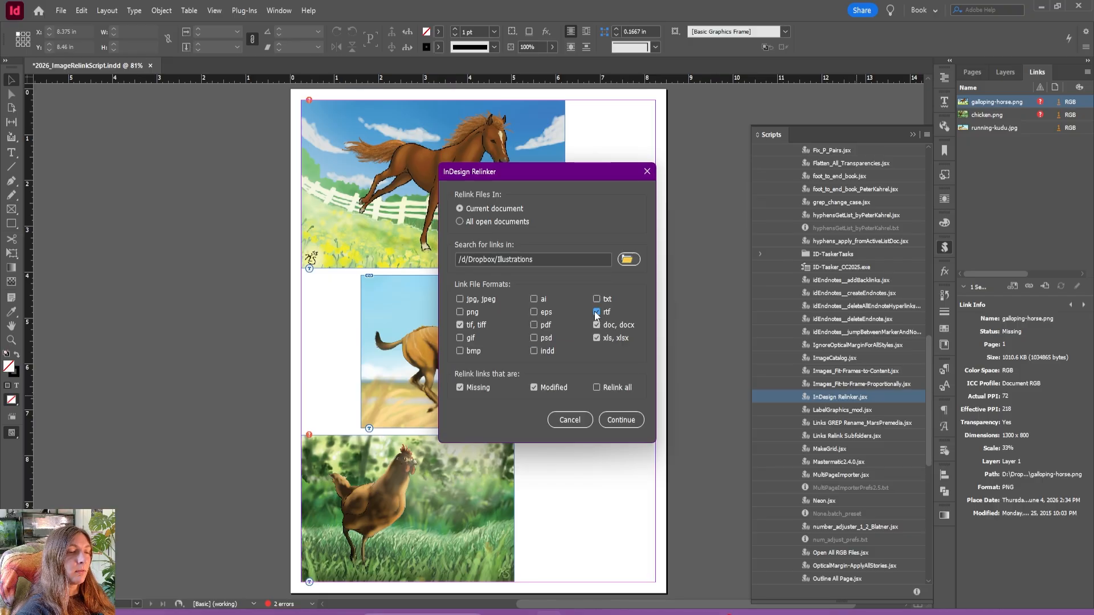
click(596, 339)
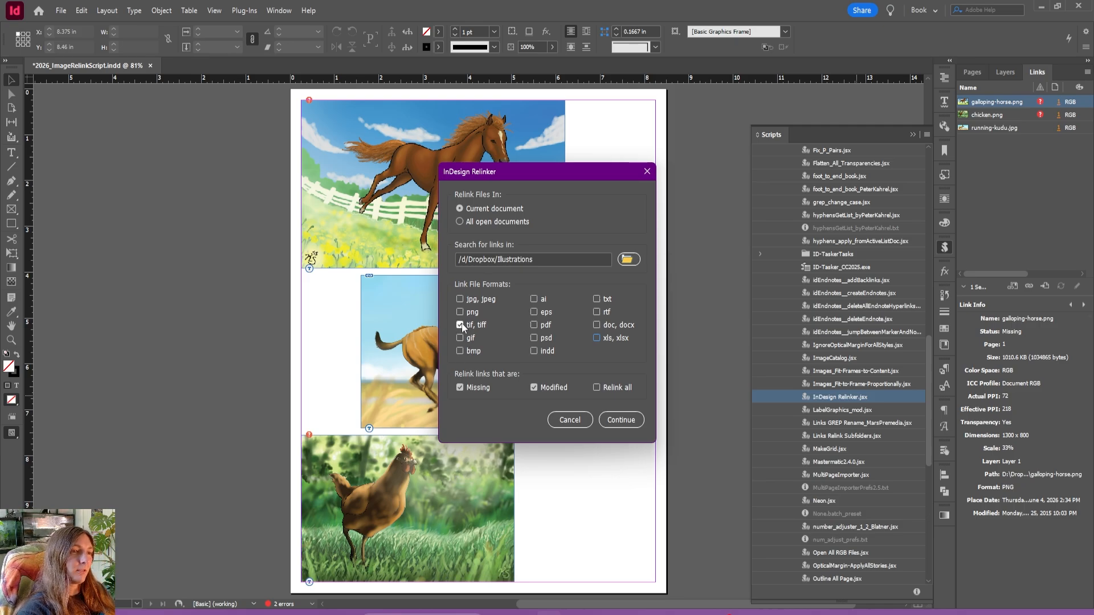
click(460, 325)
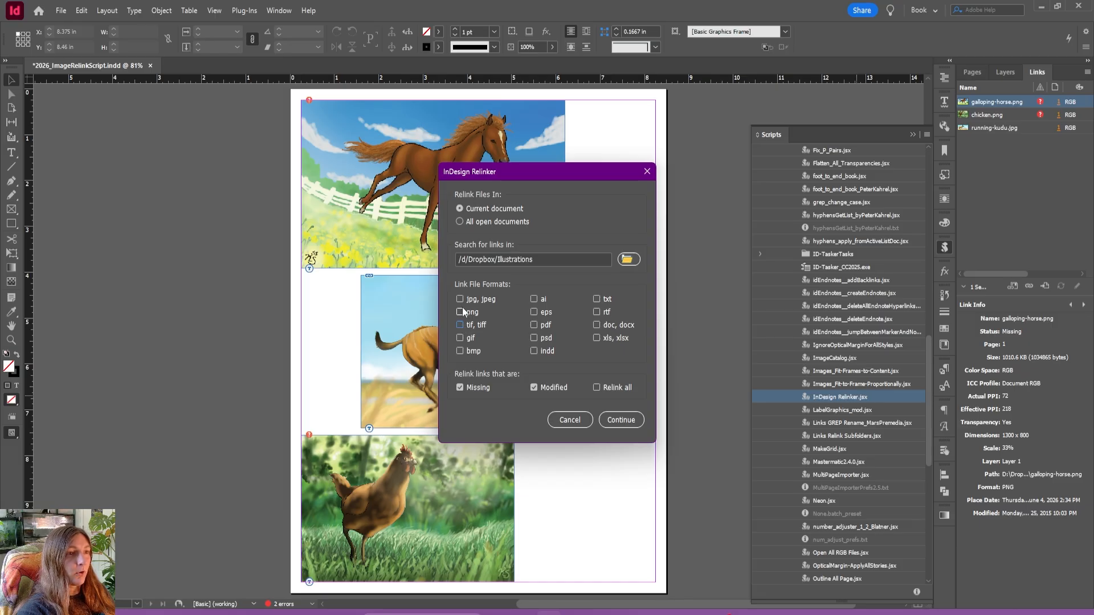
click(461, 300)
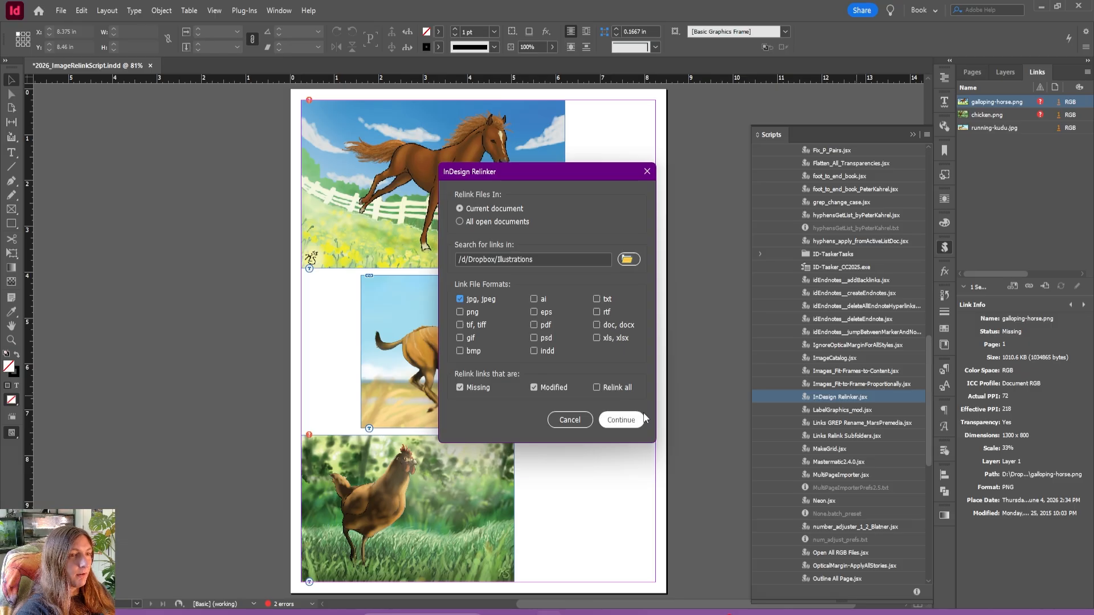
Turn on Relink all, run the relinking on the current document and dismiss the script alert.
click(613, 387)
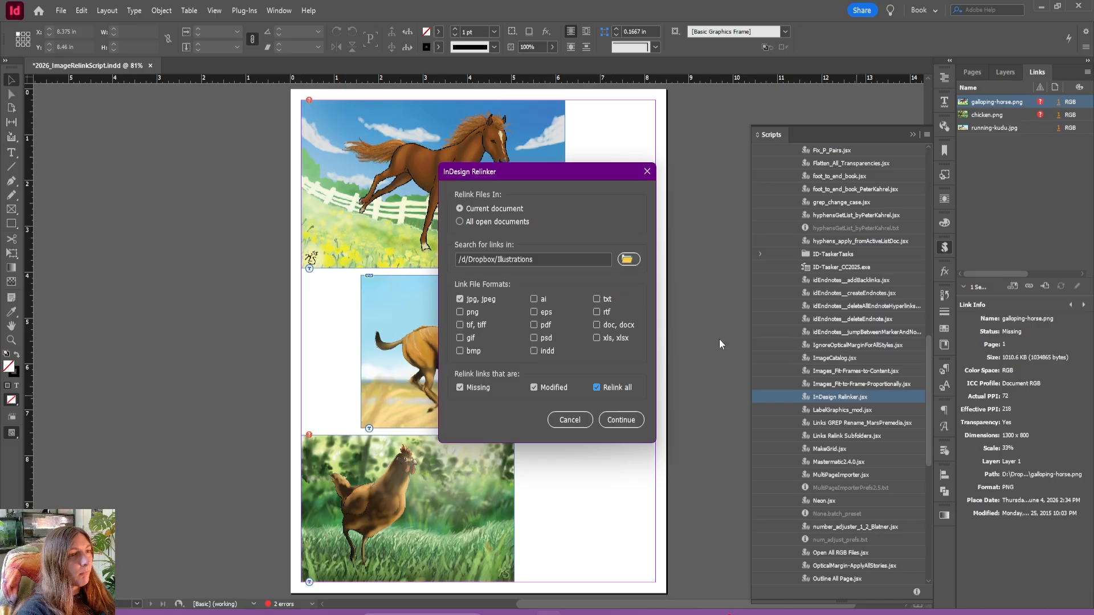
click(613, 421)
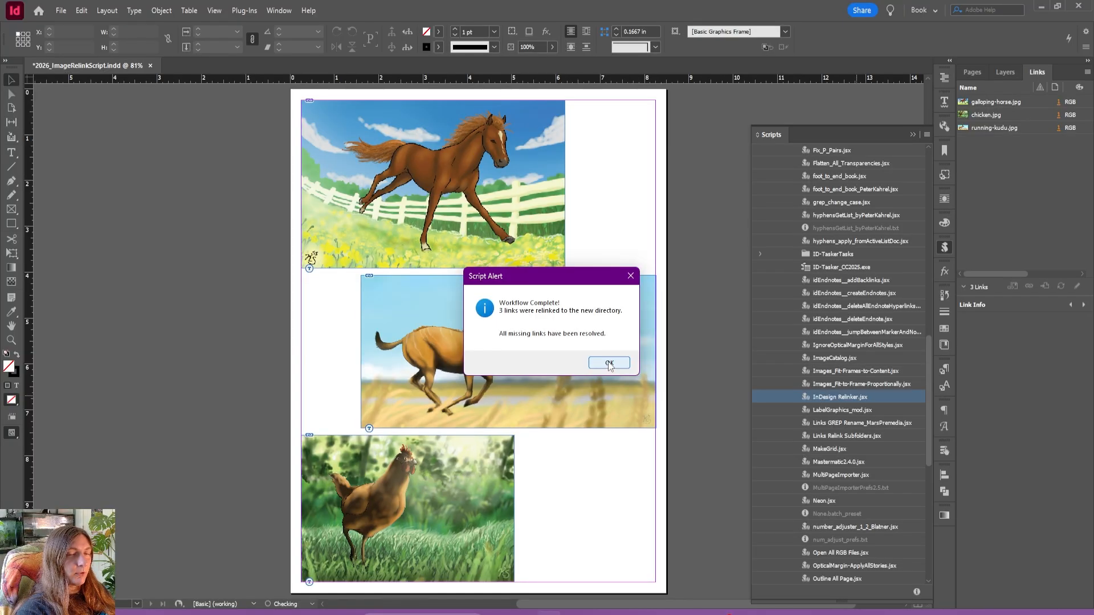
click(609, 363)
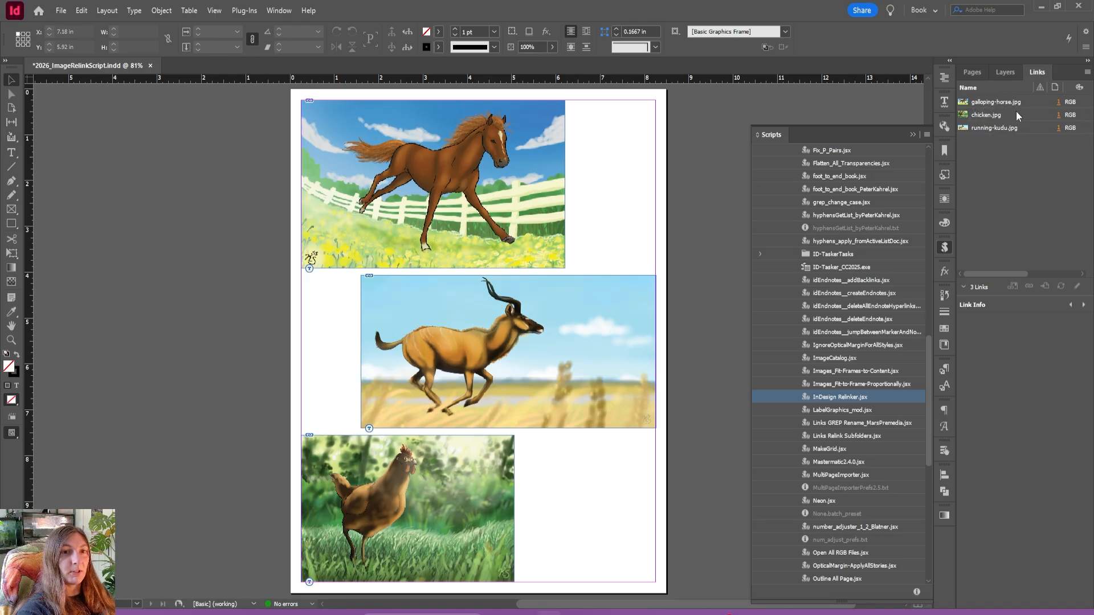
click(509, 352)
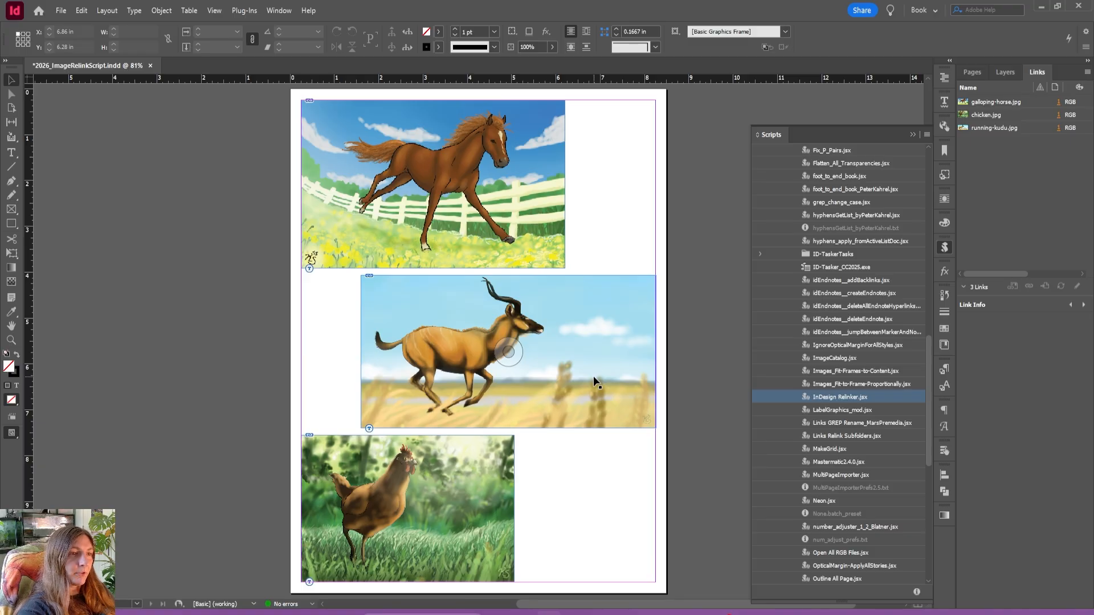